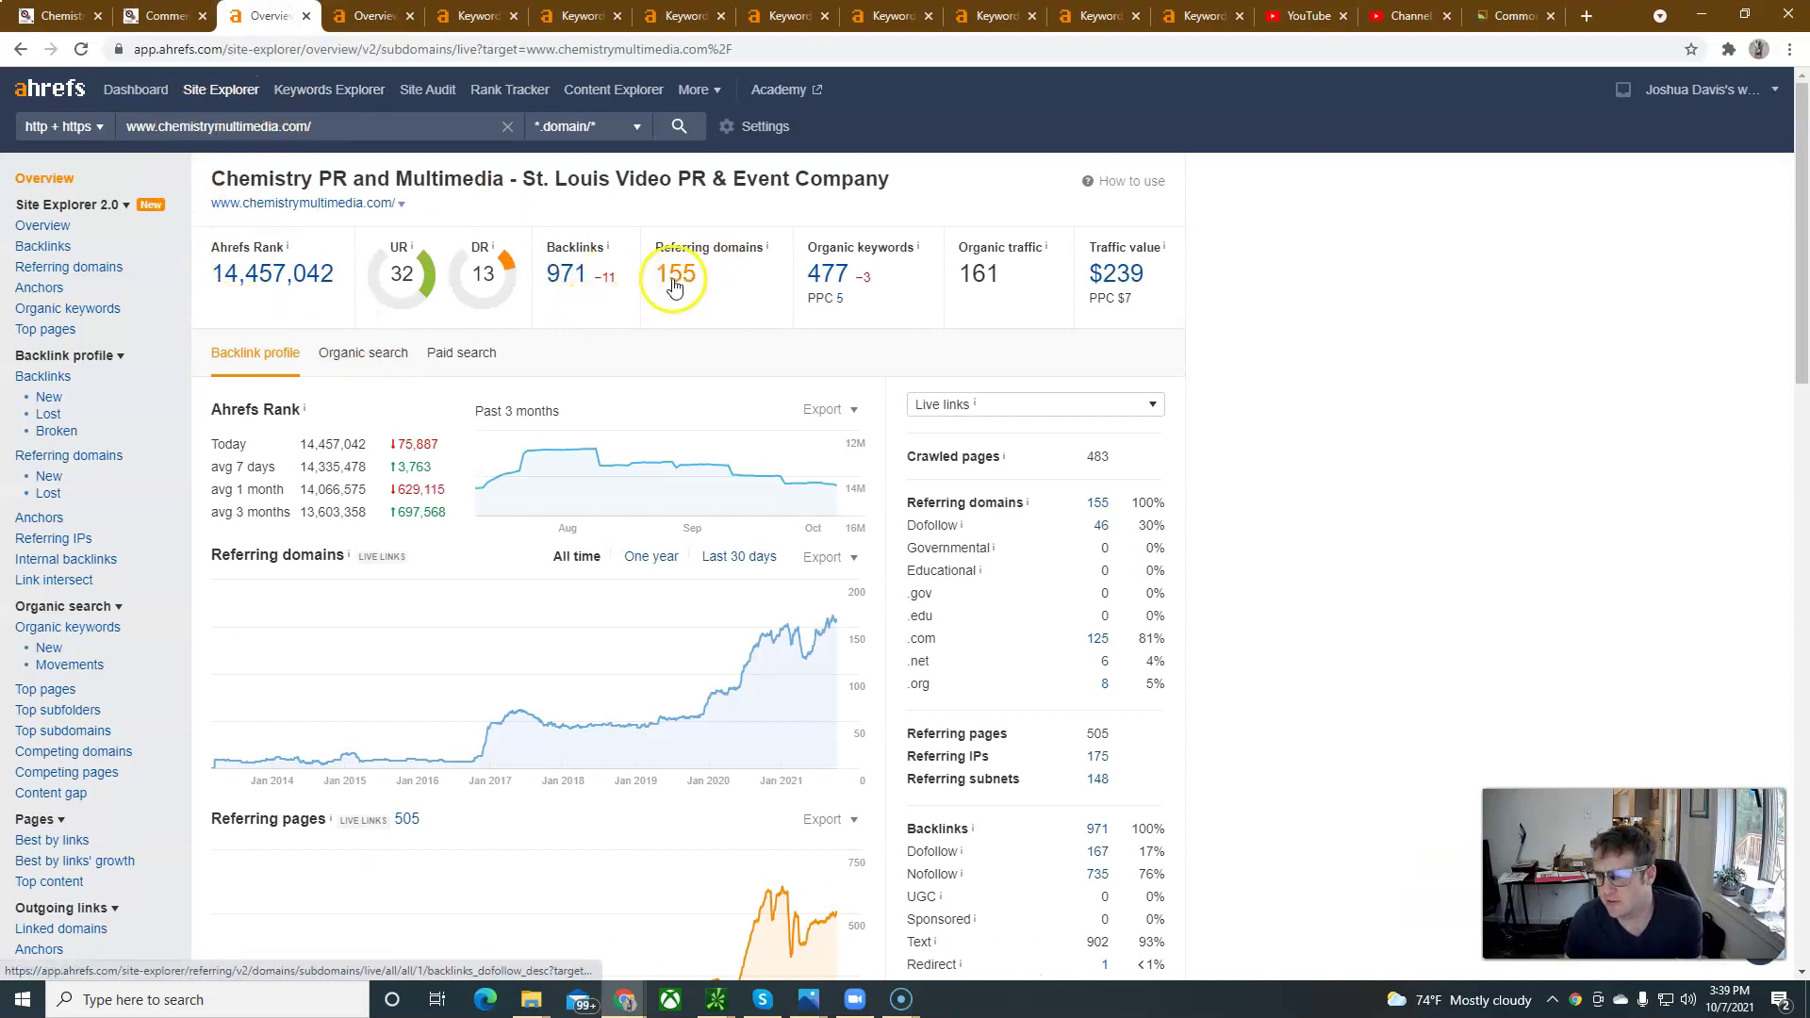
Open chemistrymultimedia.com's Paid Keywords report and highlight the top keyword's 150 search volume
click(839, 304)
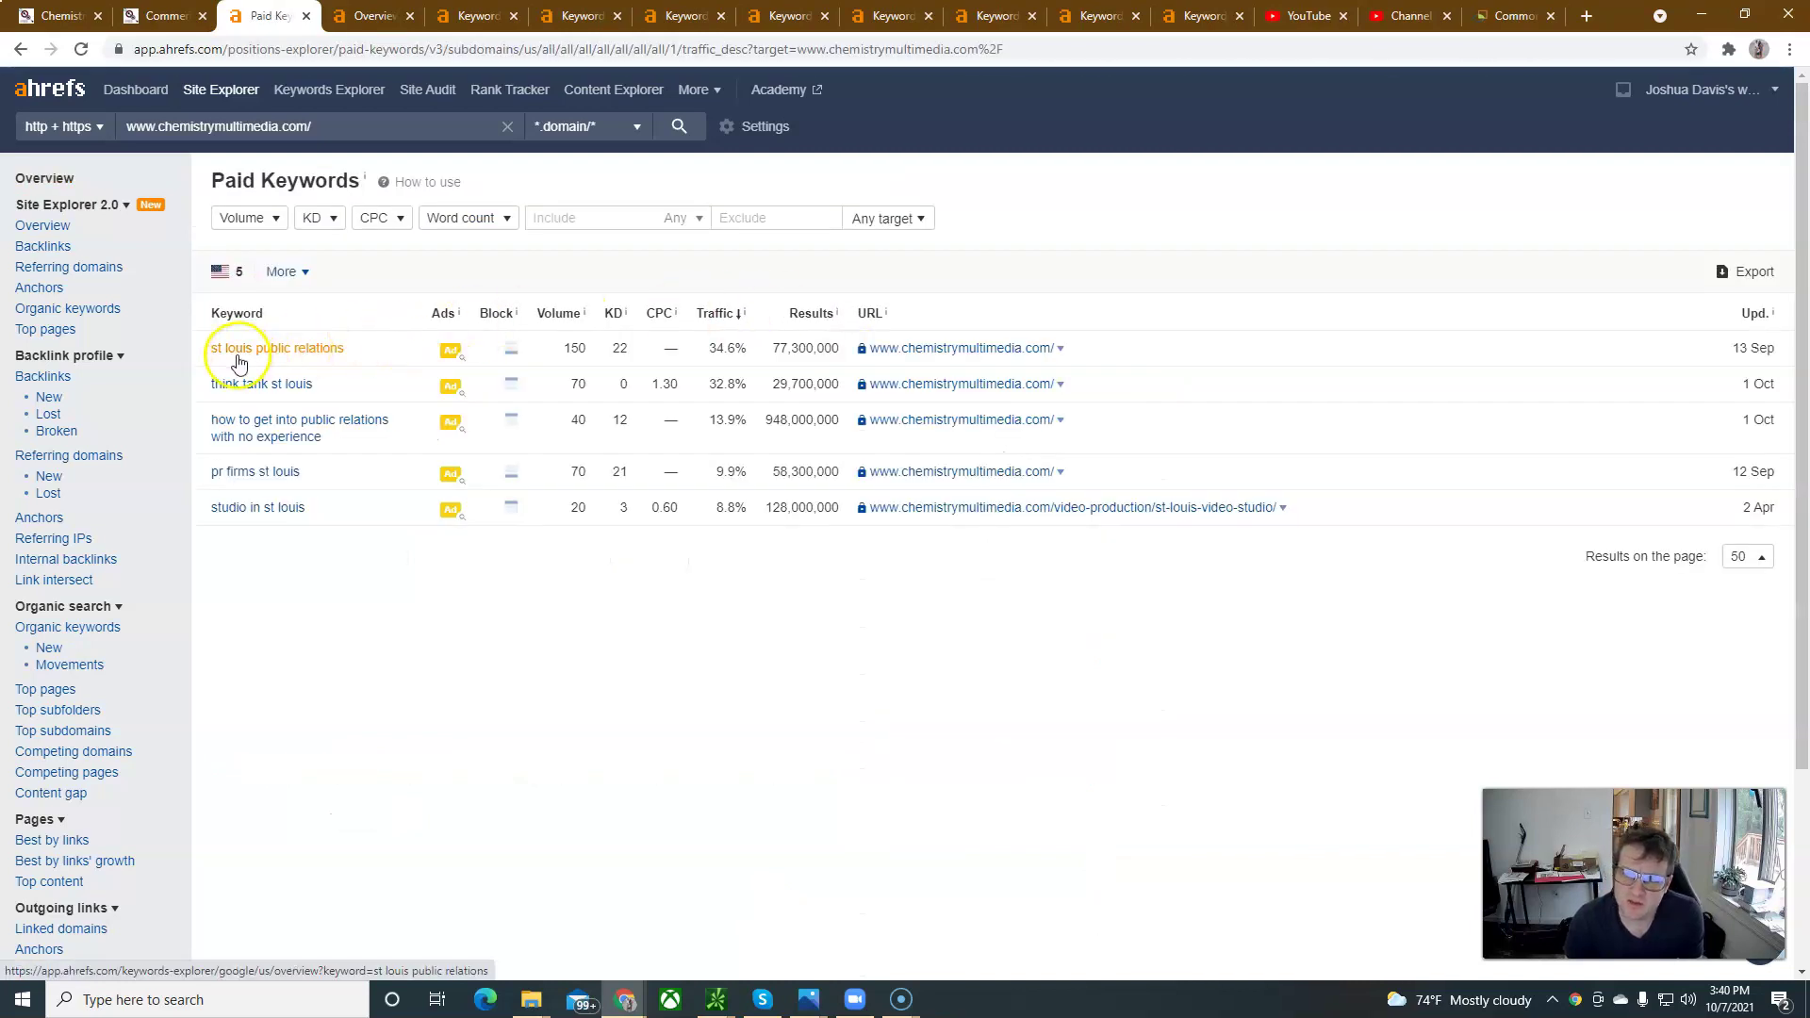
double_click(574, 348)
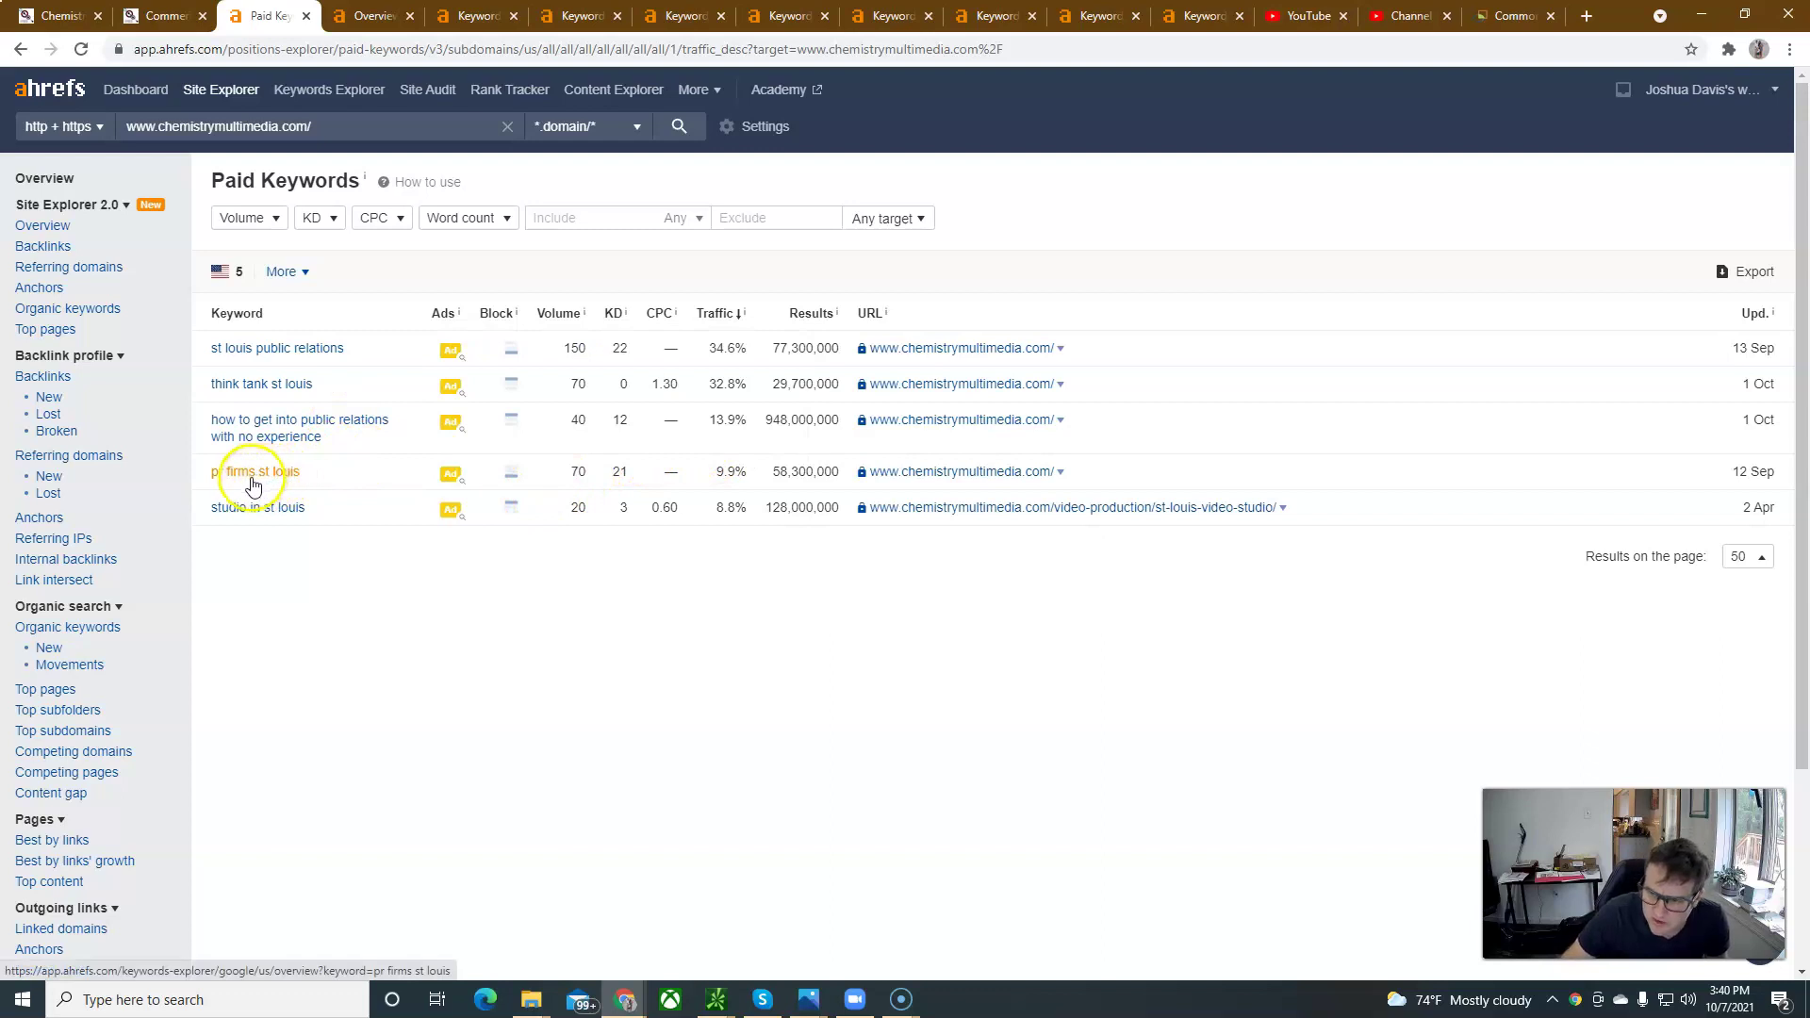
Go back to the Chemistry PR overview, then view Common Ground PR's Ahrefs overview and homepage
click(73, 186)
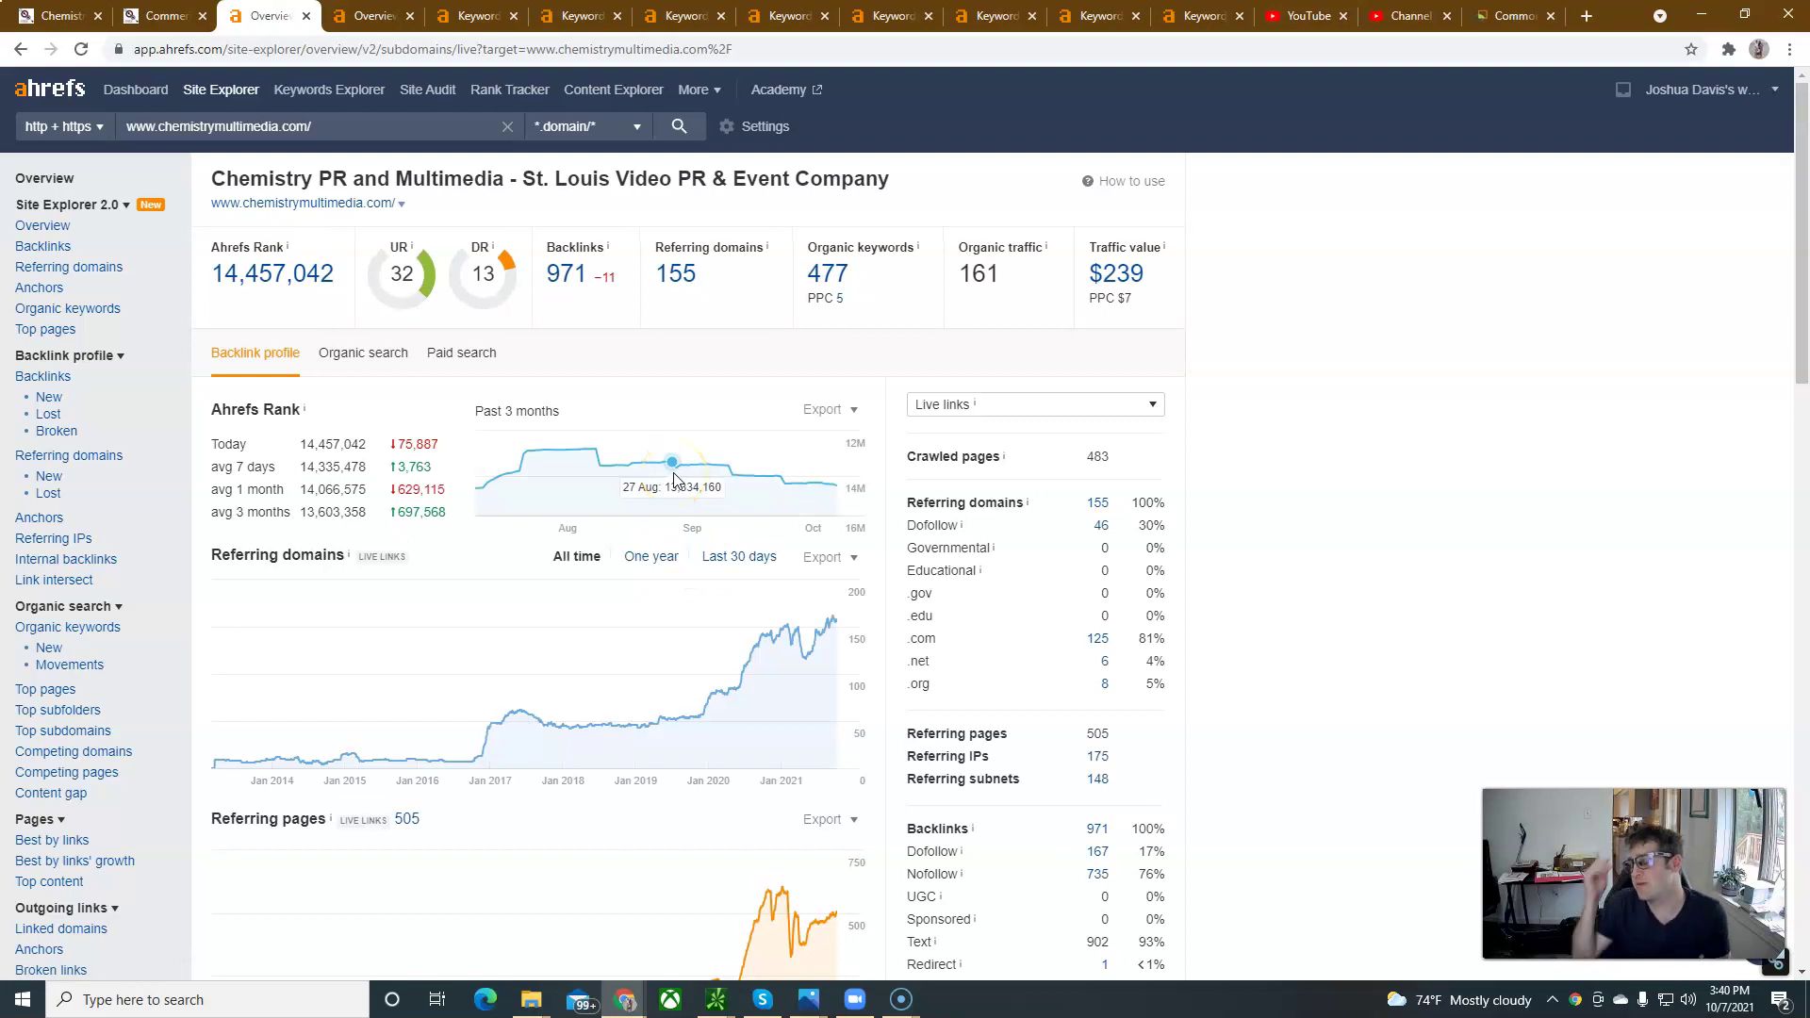
click(375, 17)
click(1502, 17)
scroll(1005, 358, down, 5)
scroll(1226, 330, up, 5)
Google 'public relations st louis' in a new tab and scroll through the results and map pack
click(1585, 19)
click(814, 398)
text(public relations st louis)
key(Return)
scroll(760, 480, down, 15)
scroll(996, 560, down, 3)
scroll(980, 564, up, 1)
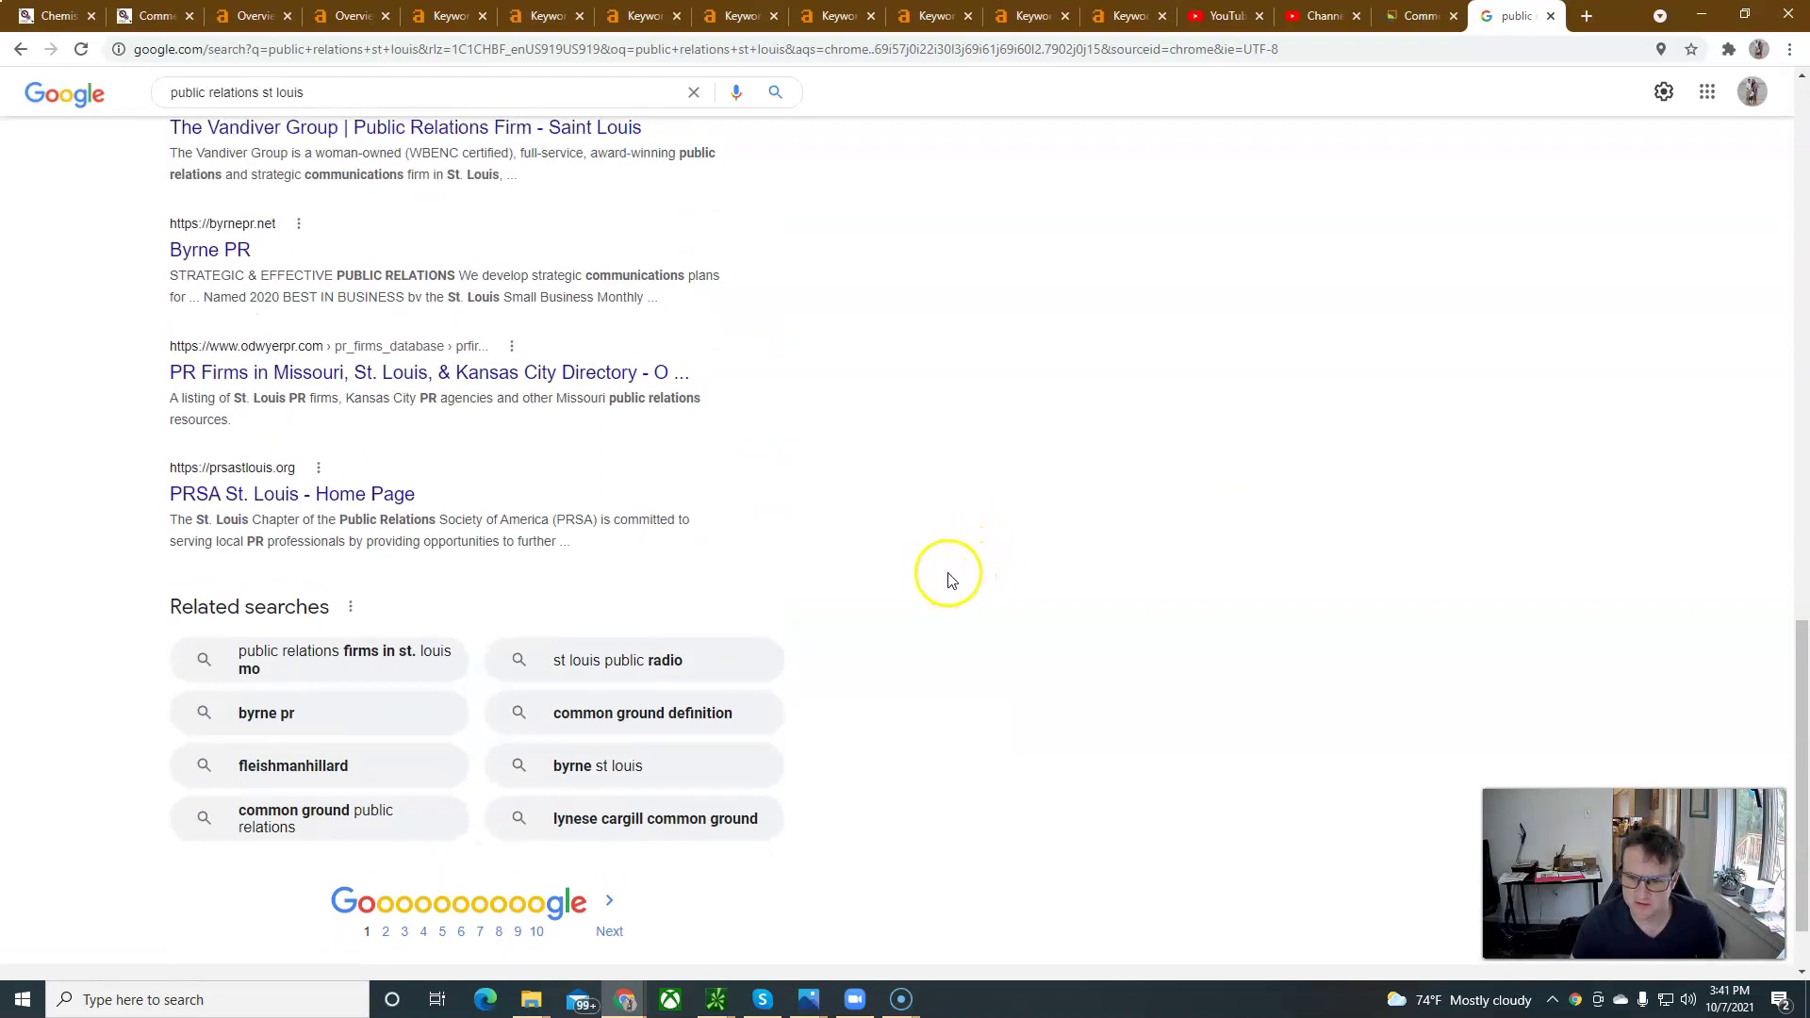
scroll(948, 577, up, 1)
scroll(945, 580, up, 15)
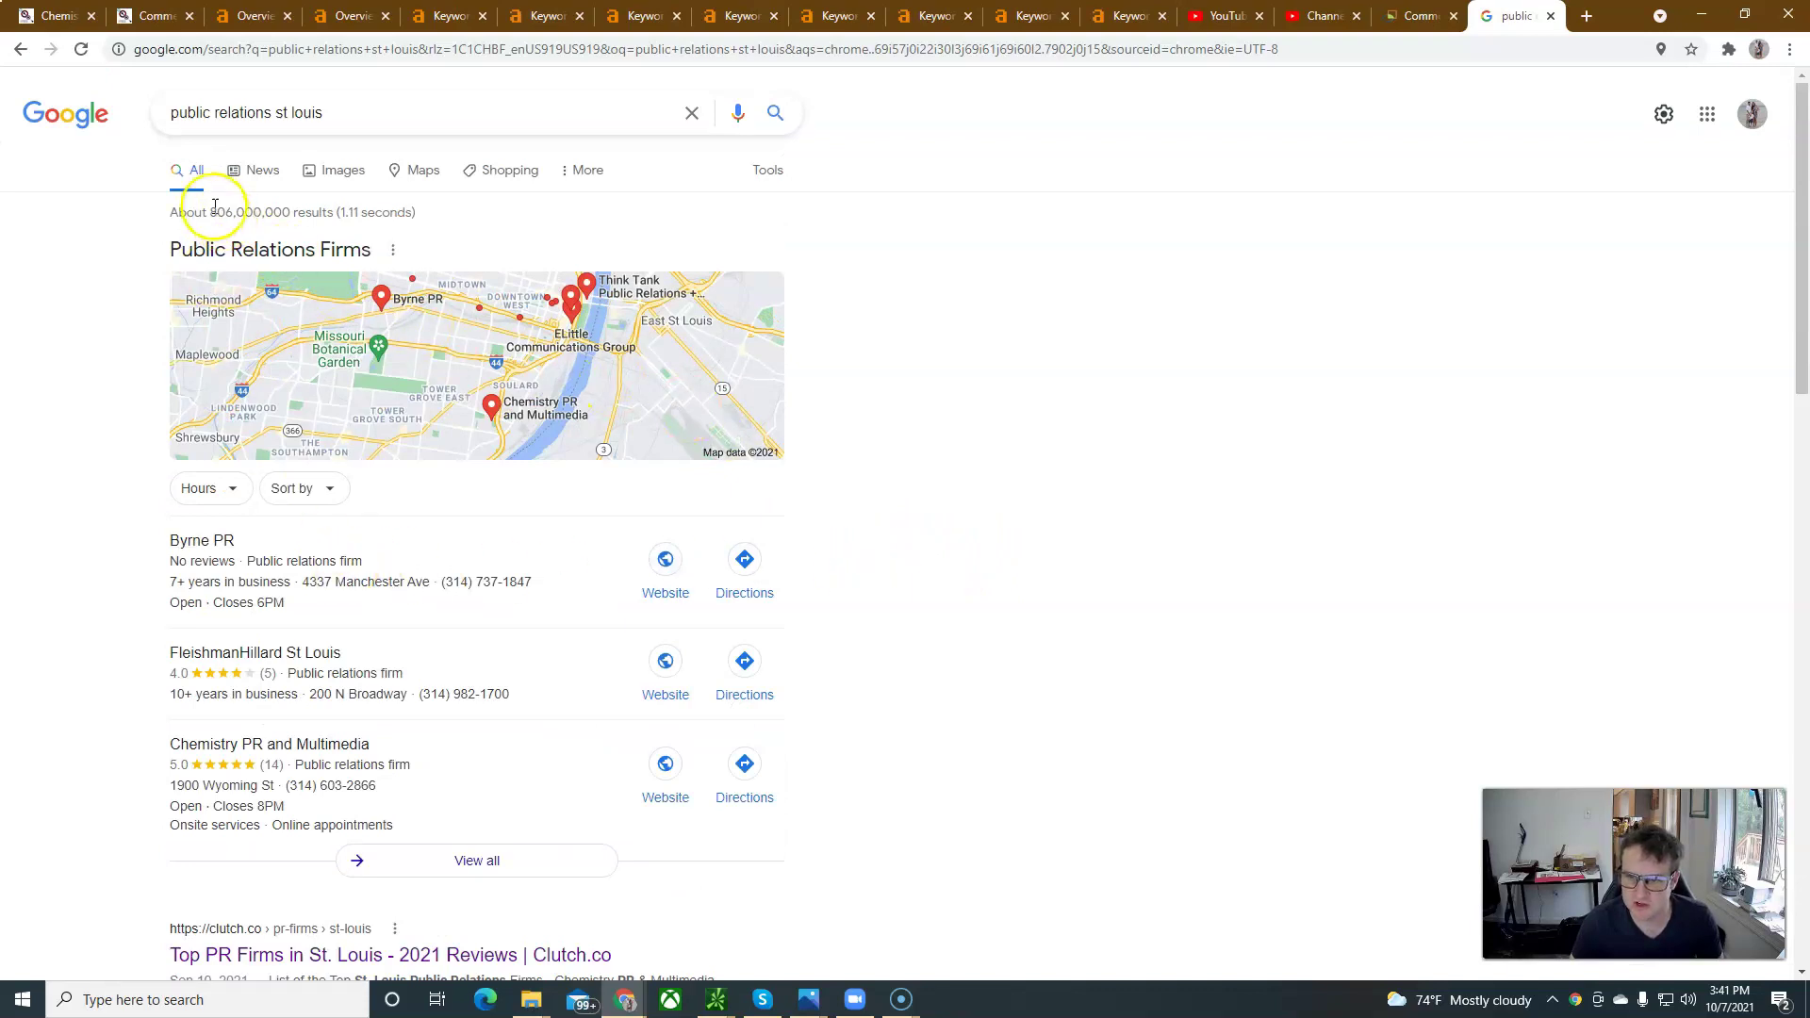
Check the Common Ground tab and reopen Chemistry PR's paid keywords report in Ahrefs
click(344, 16)
click(250, 16)
click(833, 298)
Replace the Google query with 'st louis public relations' and scroll its results
click(1513, 16)
drag(364, 113, 87, 122)
text(st louis public relations)
key(Return)
scroll(983, 528, down, 5)
scroll(984, 533, down, 13)
scroll(1008, 552, up, 18)
Glance at the Common Ground site and Ahrefs overview, then scroll the organic listings again
click(1411, 16)
click(348, 18)
click(1518, 16)
scroll(947, 613, down, 4)
scroll(872, 612, down, 6)
scroll(254, 481, up, 3)
scroll(284, 509, up, 1)
Open the Clutch 'Top PR Firms in St. Louis' result in a new tab and scroll through it
right_click(229, 377)
click(267, 387)
click(1513, 16)
scroll(894, 625, down, 4)
scroll(885, 614, up, 2)
scroll(794, 638, up, 2)
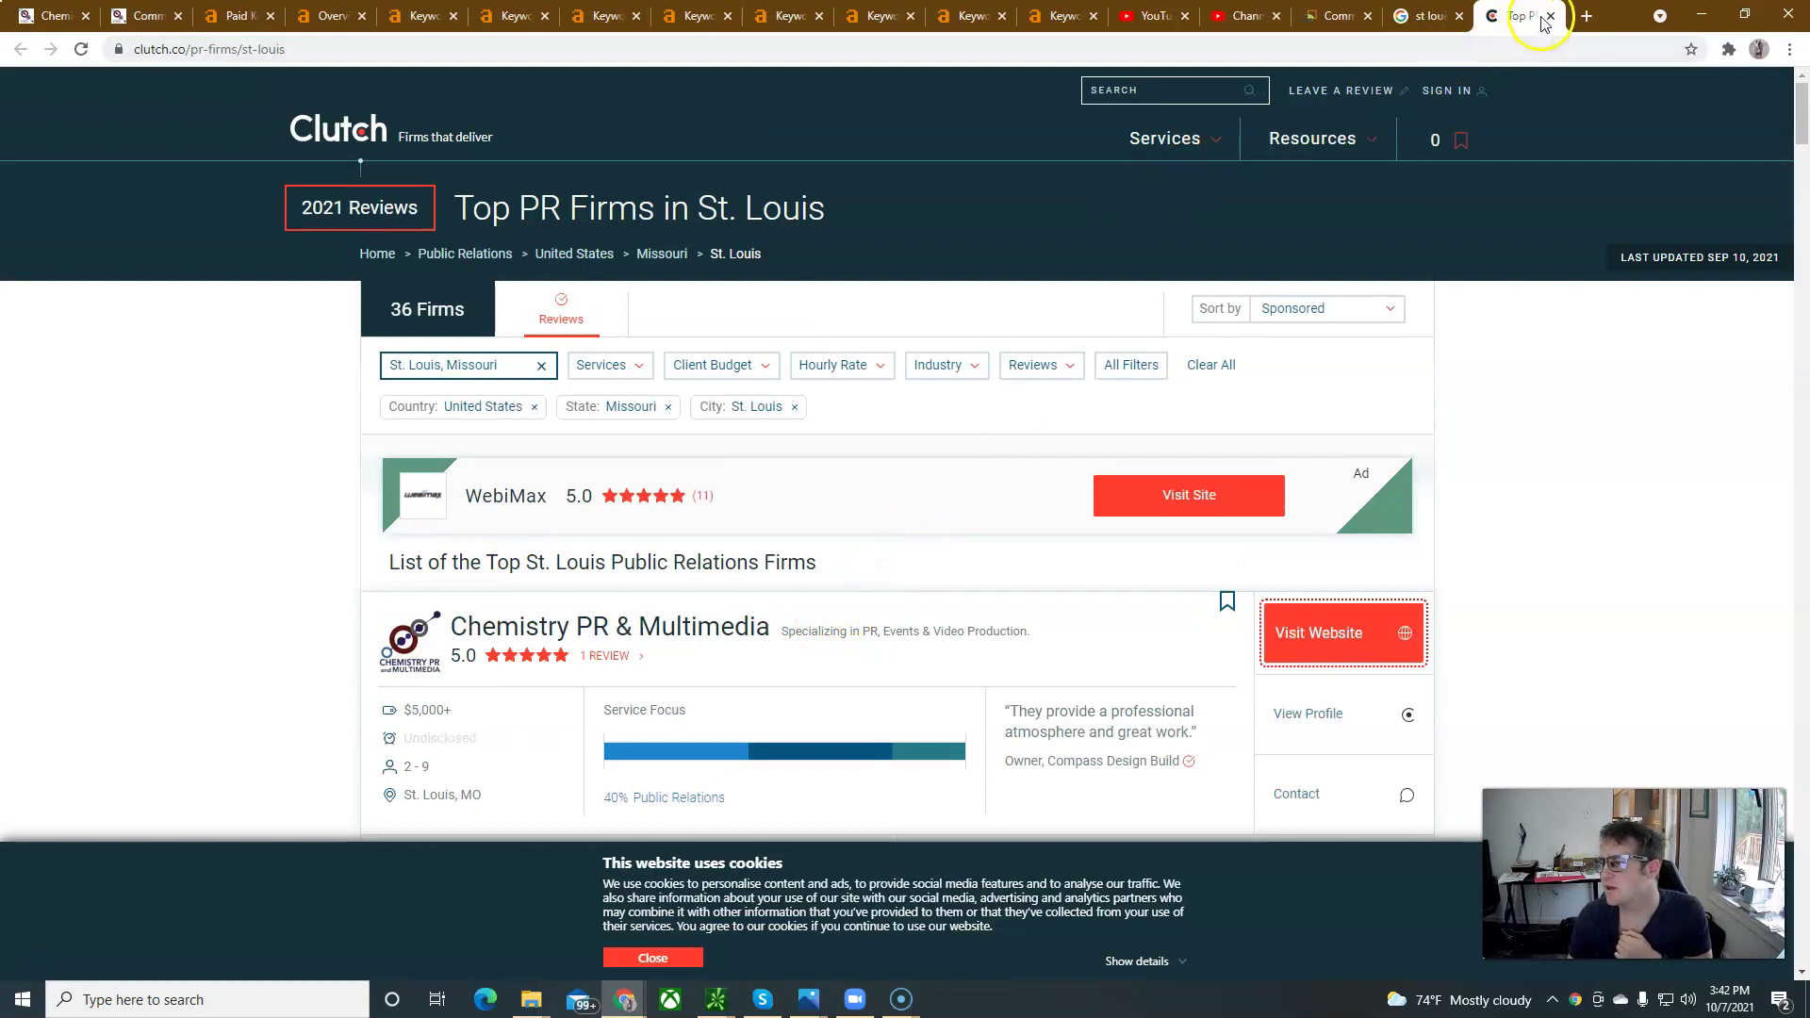
click(1551, 16)
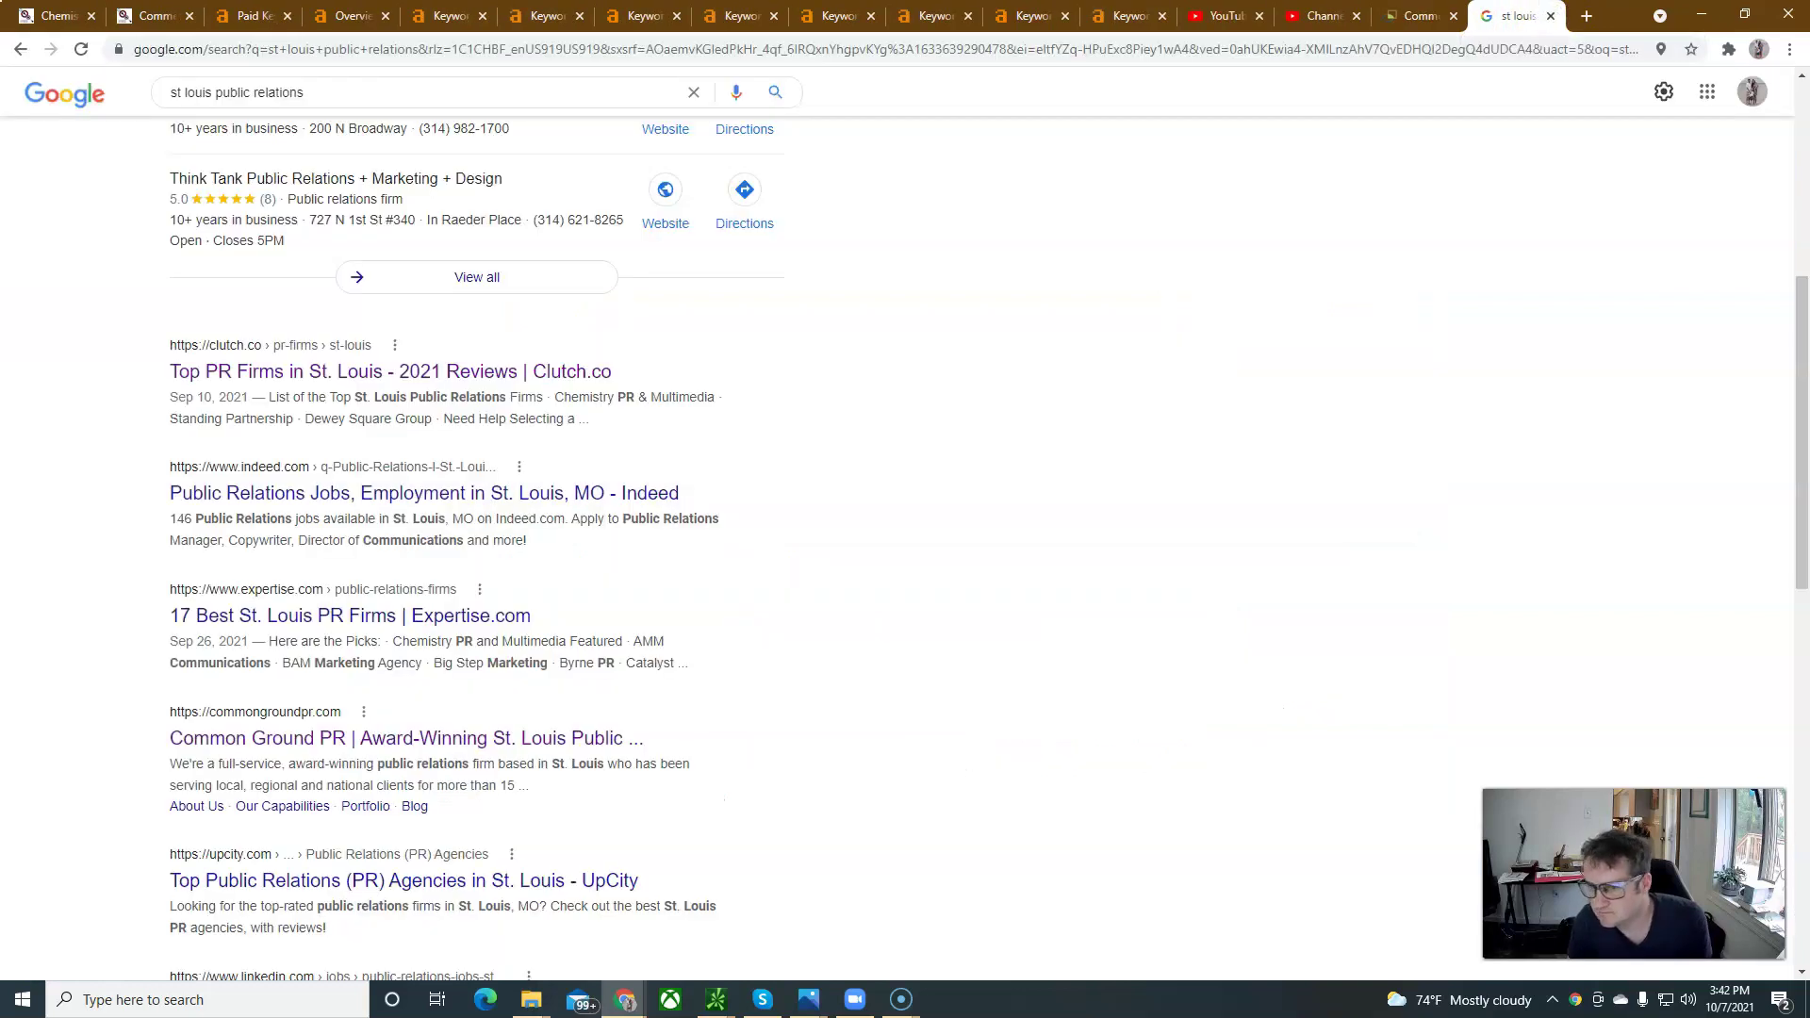
scroll(304, 525, up, 3)
scroll(311, 735, up, 3)
scroll(273, 783, down, 4)
scroll(675, 767, up, 3)
Review the 'pr firms in st louis' keyword: difficulty 16, search volume 40
click(1036, 17)
drag(297, 453, 426, 377)
click(651, 259)
Look up 'think tank st louis' in a new Keywords Explorer tab
right_click(325, 91)
click(394, 109)
click(1060, 16)
click(673, 341)
text(think tank st louis)
key(Return)
Highlight its keyword difficulty 0, search volume 70 and top result traffic of 109
double_click(381, 372)
double_click(619, 259)
double_click(524, 622)
right_click(611, 598)
click(669, 741)
right_click(221, 89)
click(247, 106)
click(1080, 16)
key(ctrl+v)
click(1204, 303)
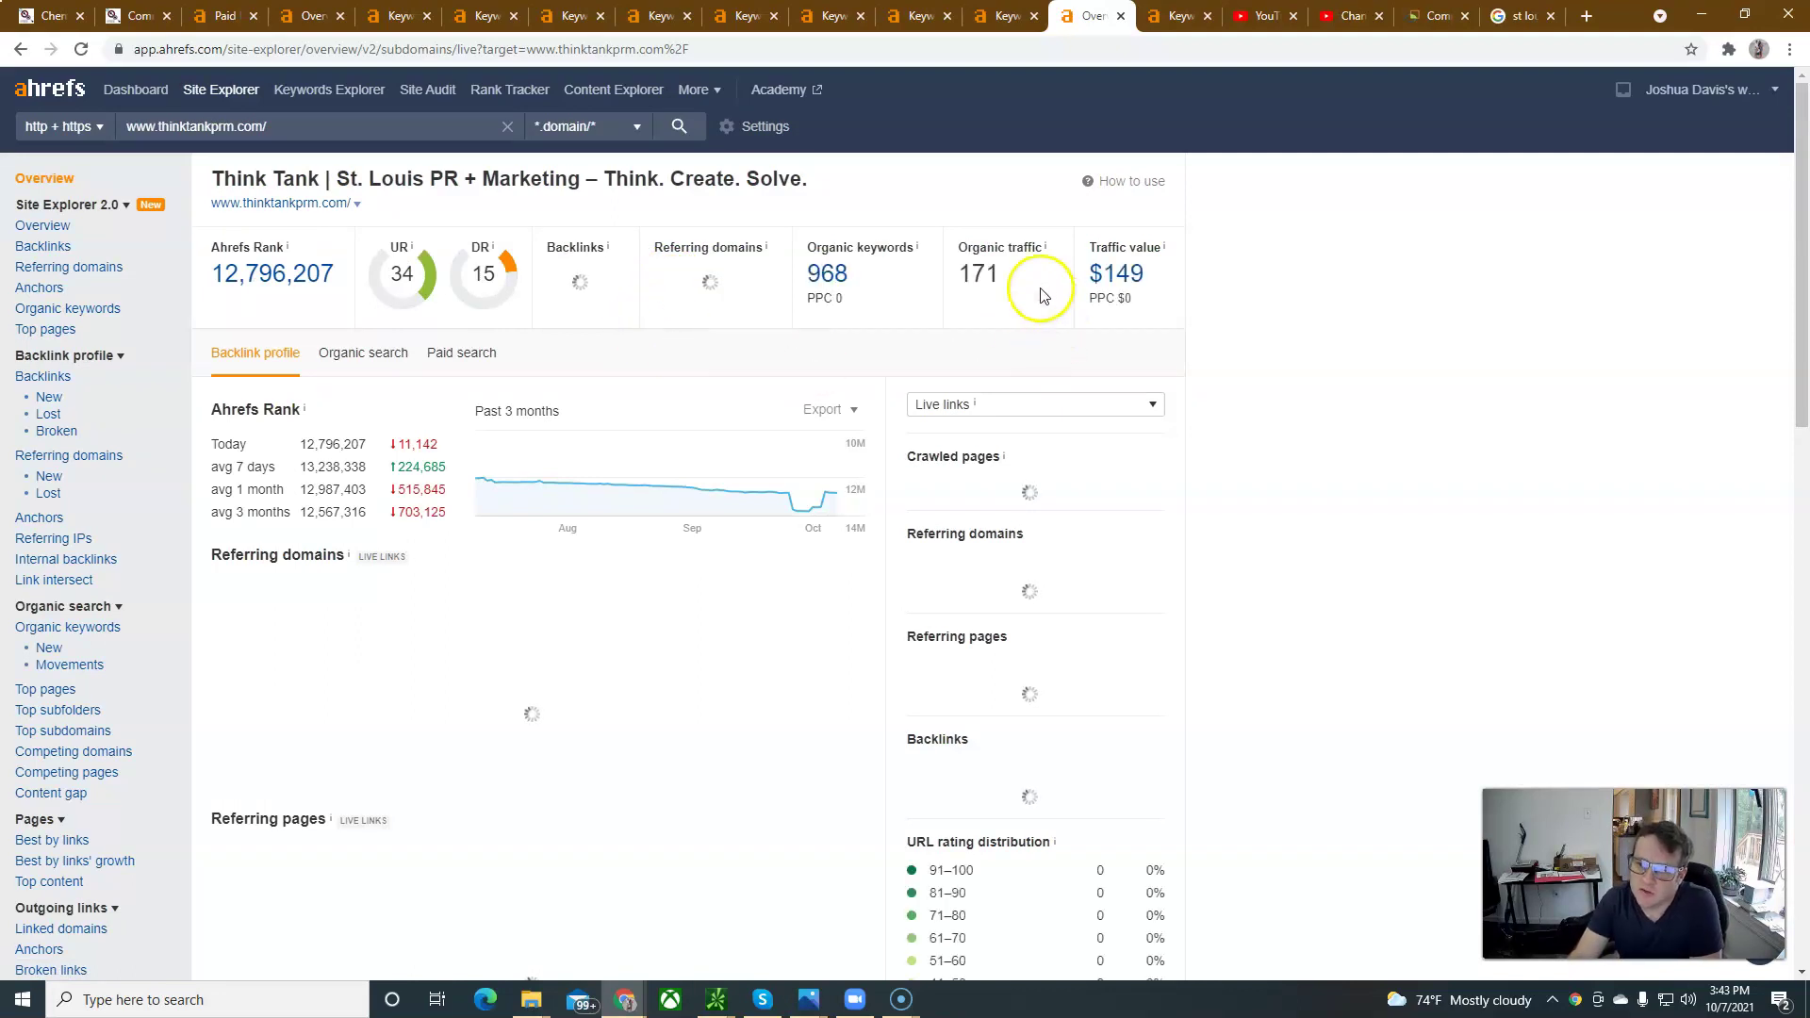
Highlight Think Tank's organic traffic of 171 and its 116 referring domains
click(958, 280)
double_click(958, 280)
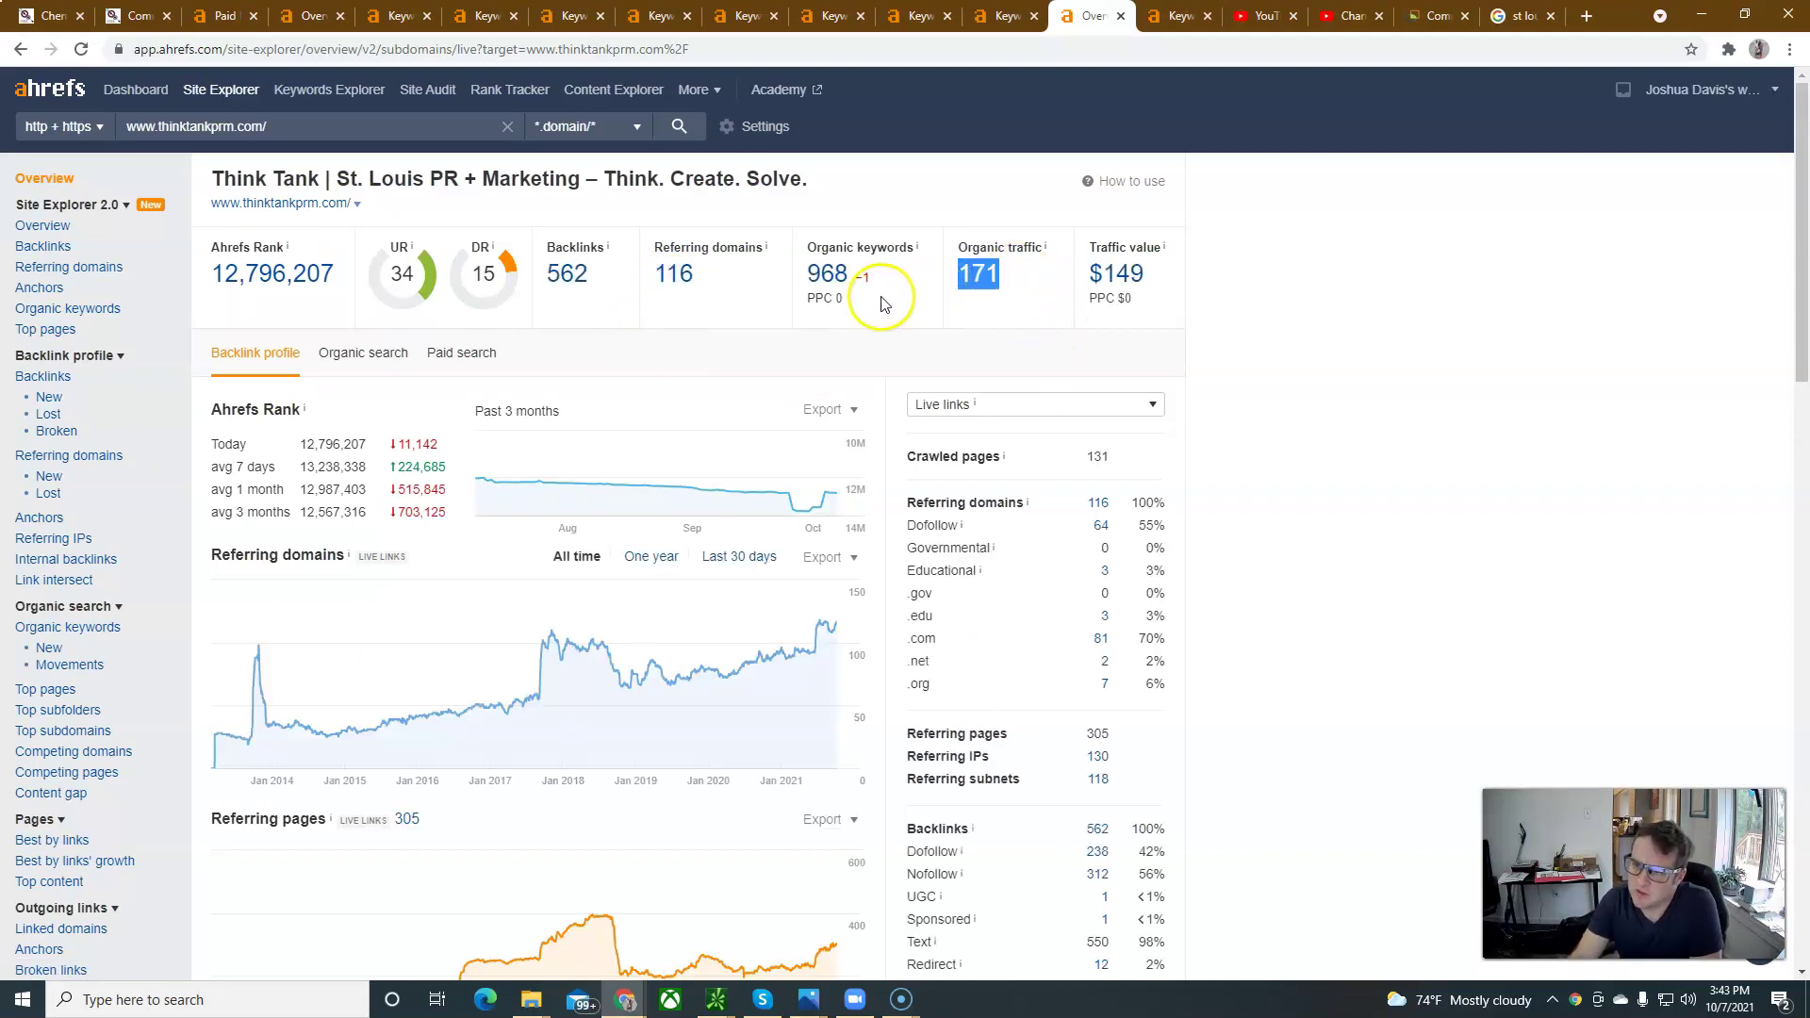
double_click(662, 274)
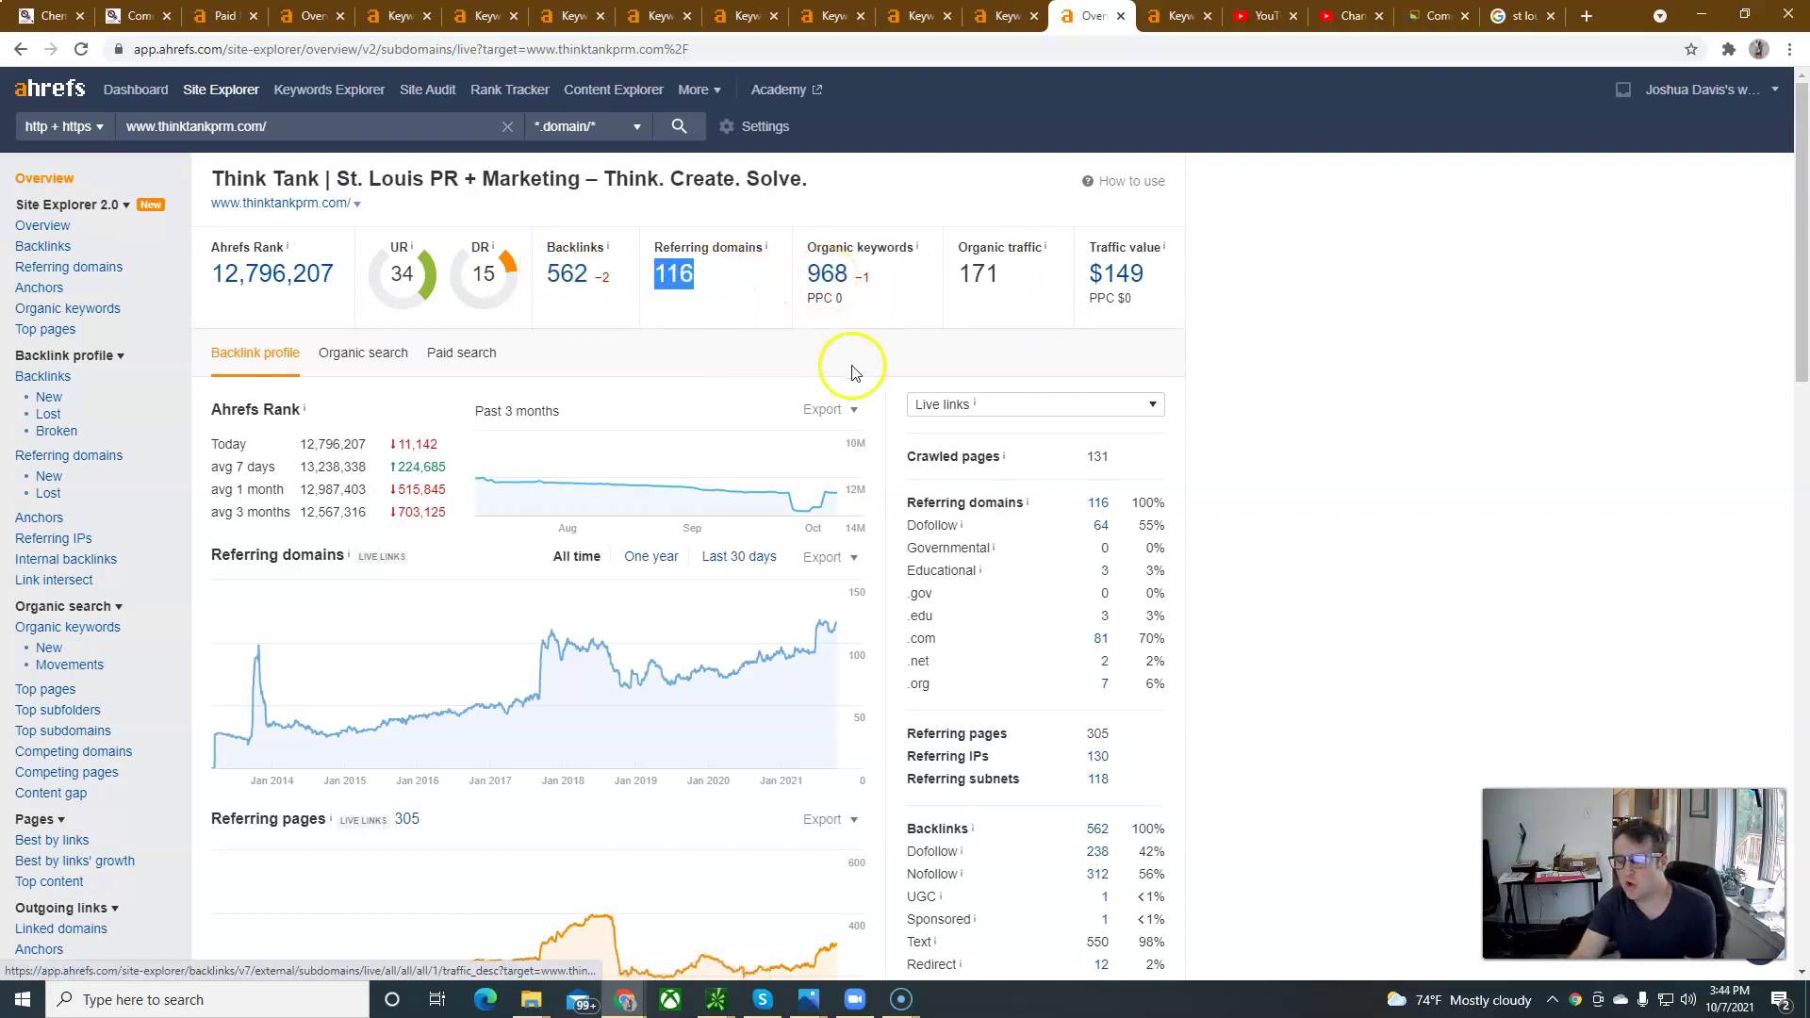
click(994, 330)
double_click(1001, 277)
Open Think Tank's Organic Keywords report and highlight the top keyword's KD value
click(829, 277)
click(389, 328)
double_click(809, 347)
Note the top keyword's traffic of 23, then return to Chemistry PR's paid keywords tab
click(806, 356)
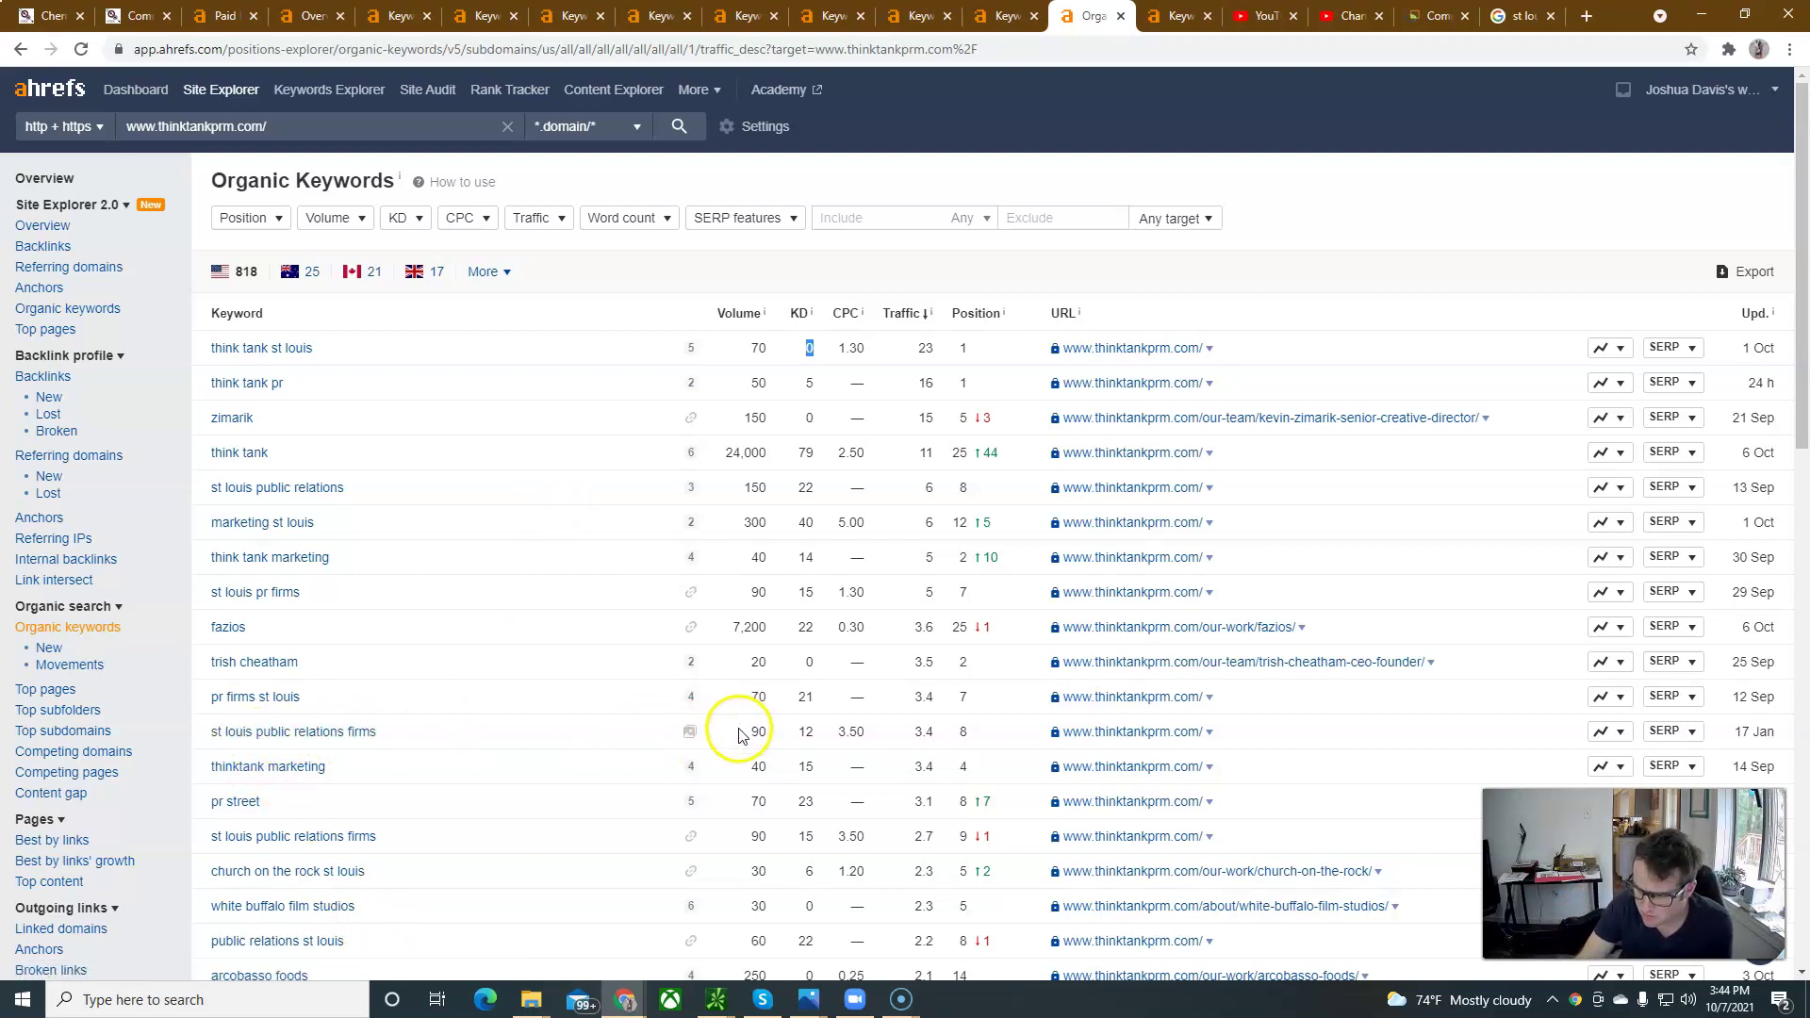
click(949, 737)
double_click(919, 349)
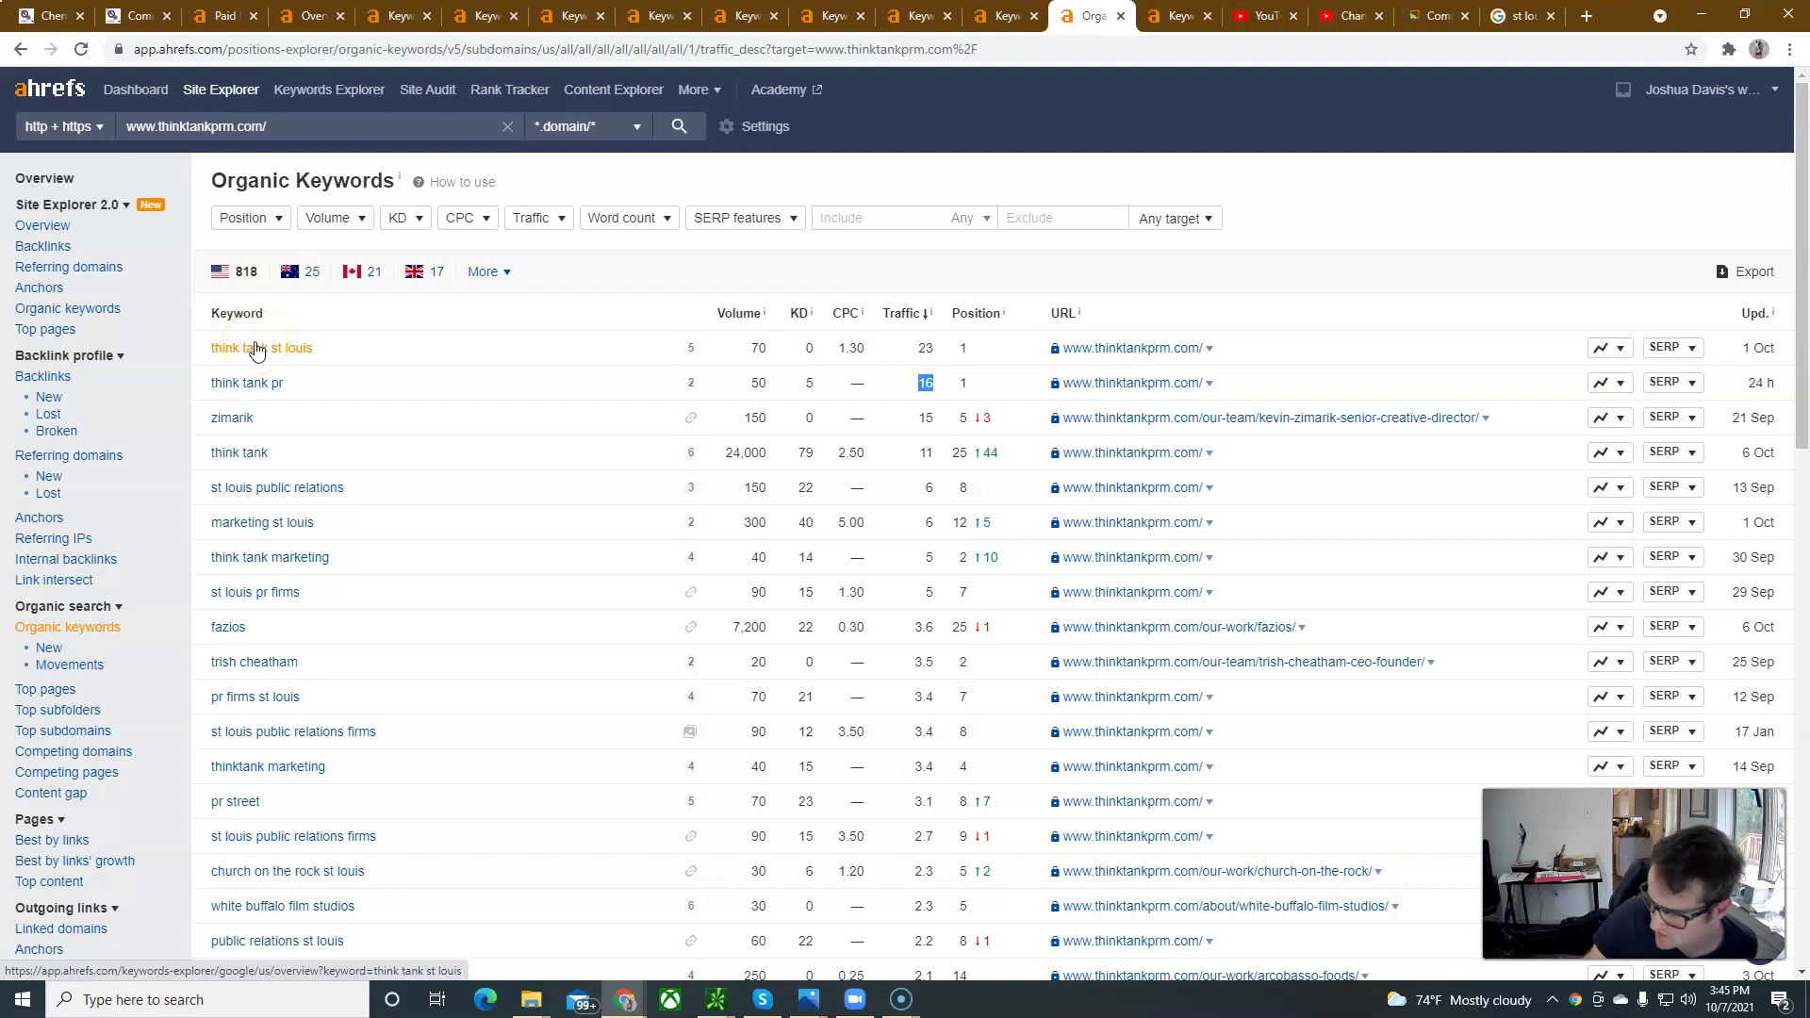
click(311, 21)
click(221, 16)
Open chemistrymultimedia.com's Organic Keywords report from Overview and highlight the top keyword 'run of show'
click(52, 178)
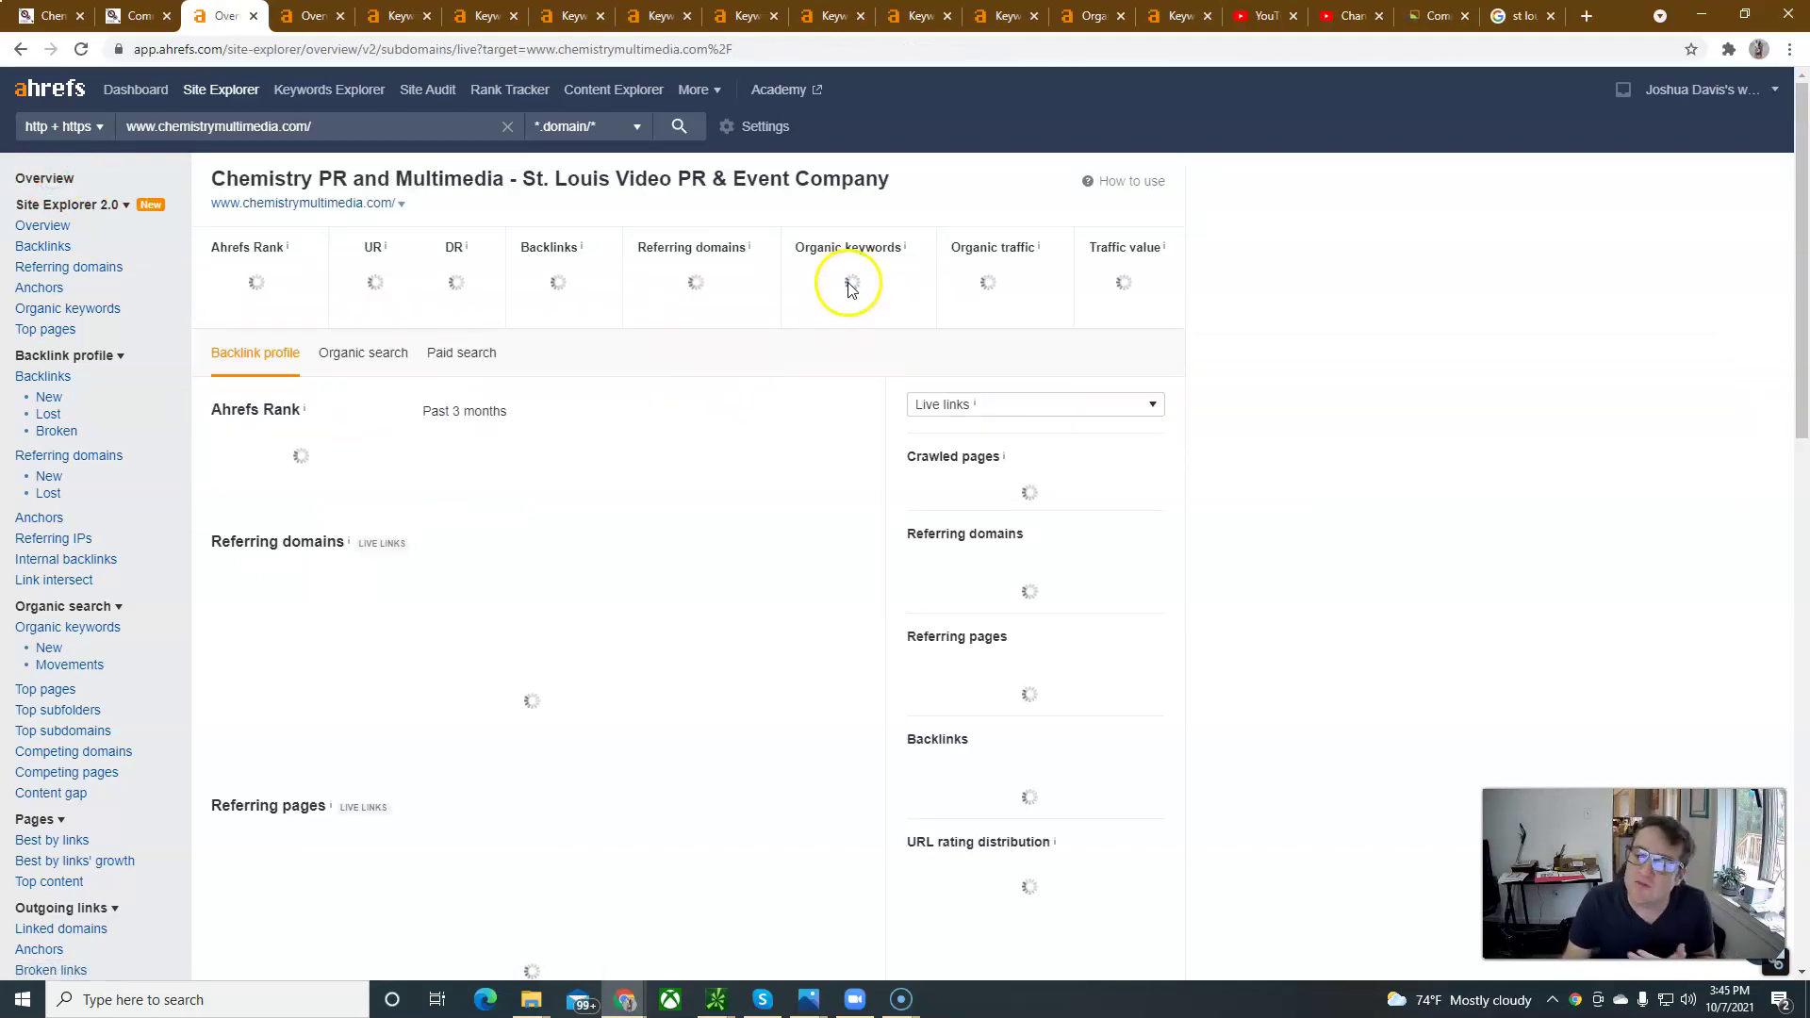
click(828, 274)
click(904, 354)
drag(283, 349, 207, 355)
scroll(922, 916, down, 1)
scroll(920, 905, down, 1)
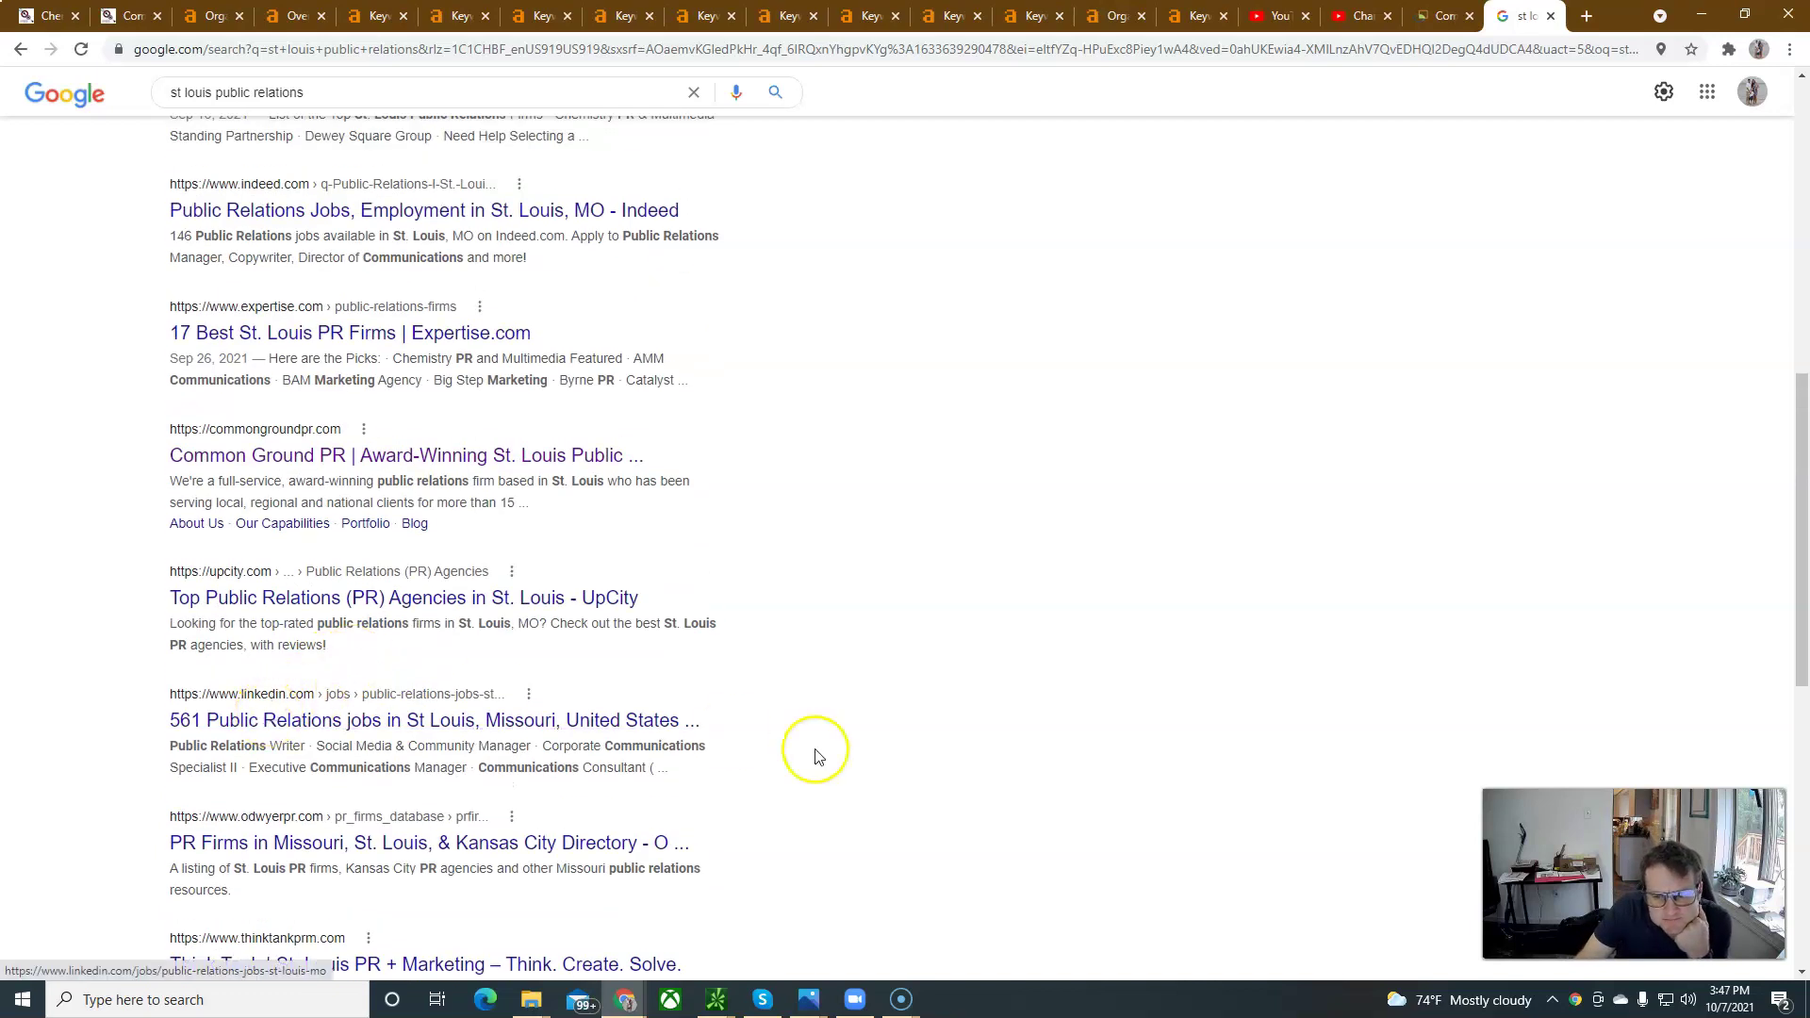
Scroll back up the 'st louis public relations' results to the Public Relations Firms map pack
scroll(773, 768, up, 3)
scroll(614, 641, up, 1)
scroll(603, 660, up, 2)
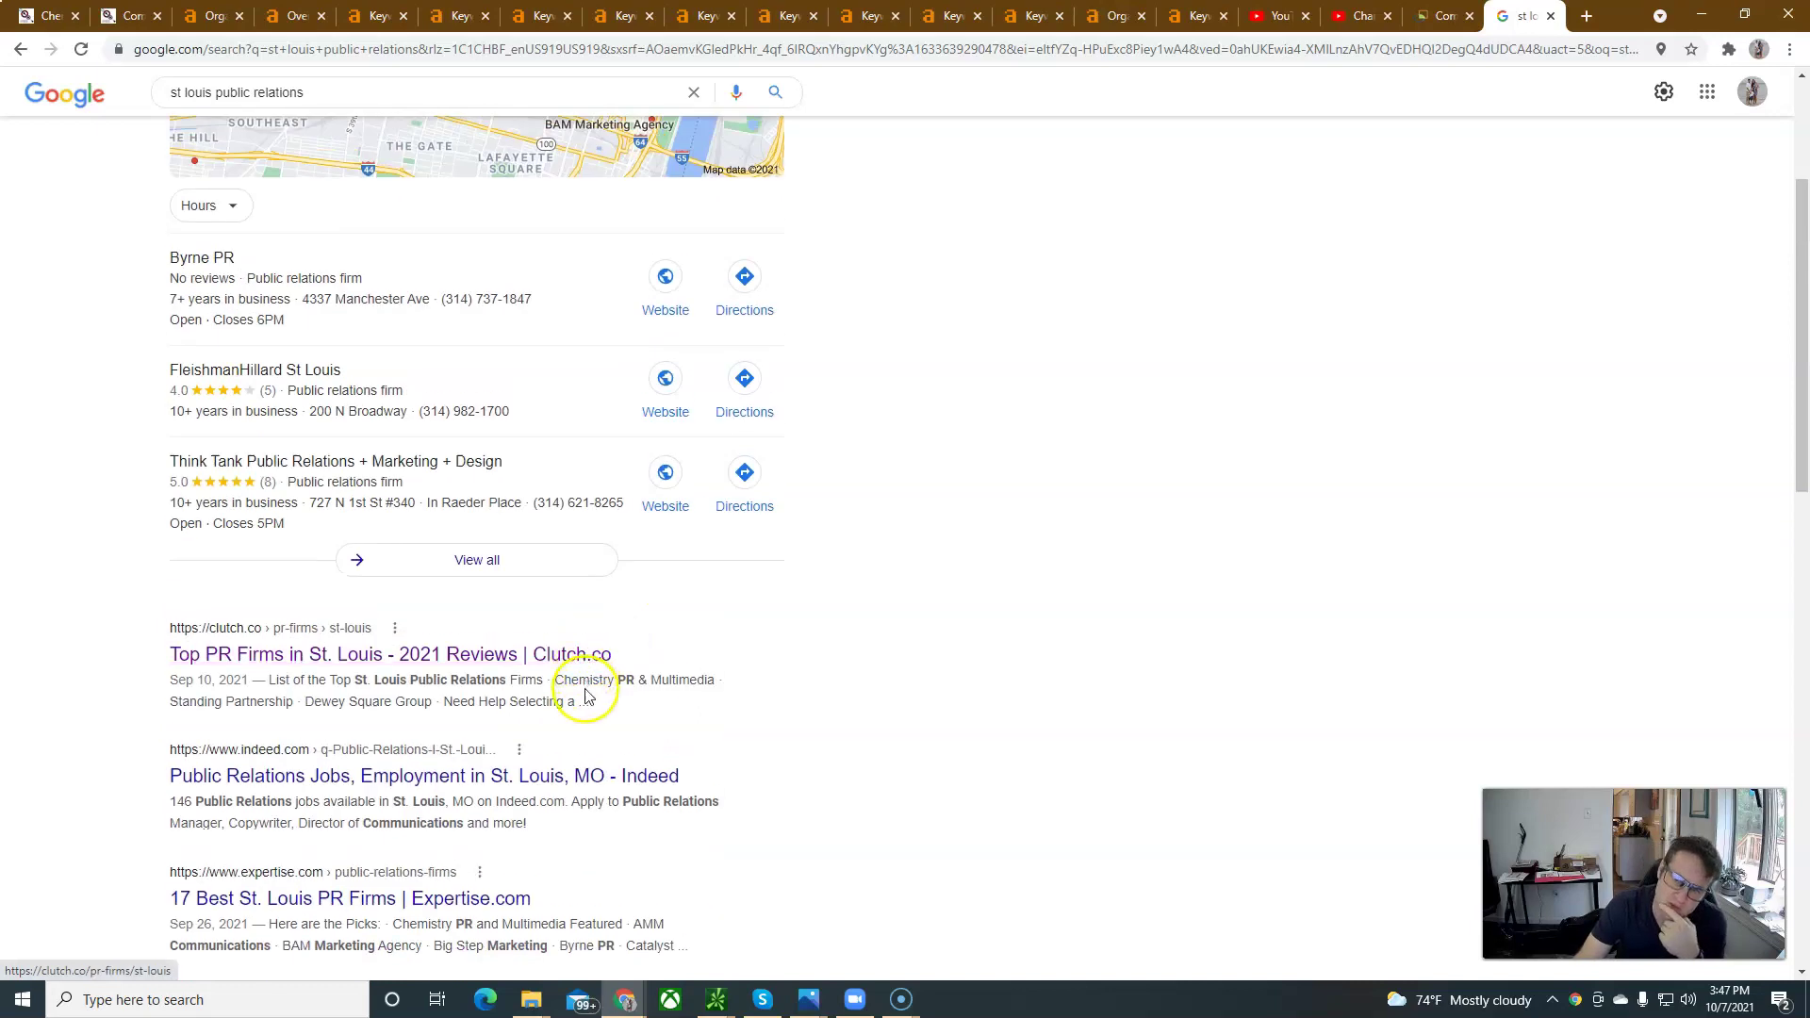
scroll(528, 674, up, 2)
scroll(485, 566, up, 1)
Expand the 'st louis public relations' local pack into the full map list and select the Chemistry PR and Multimedia listing
drag(408, 115, 159, 115)
click(489, 854)
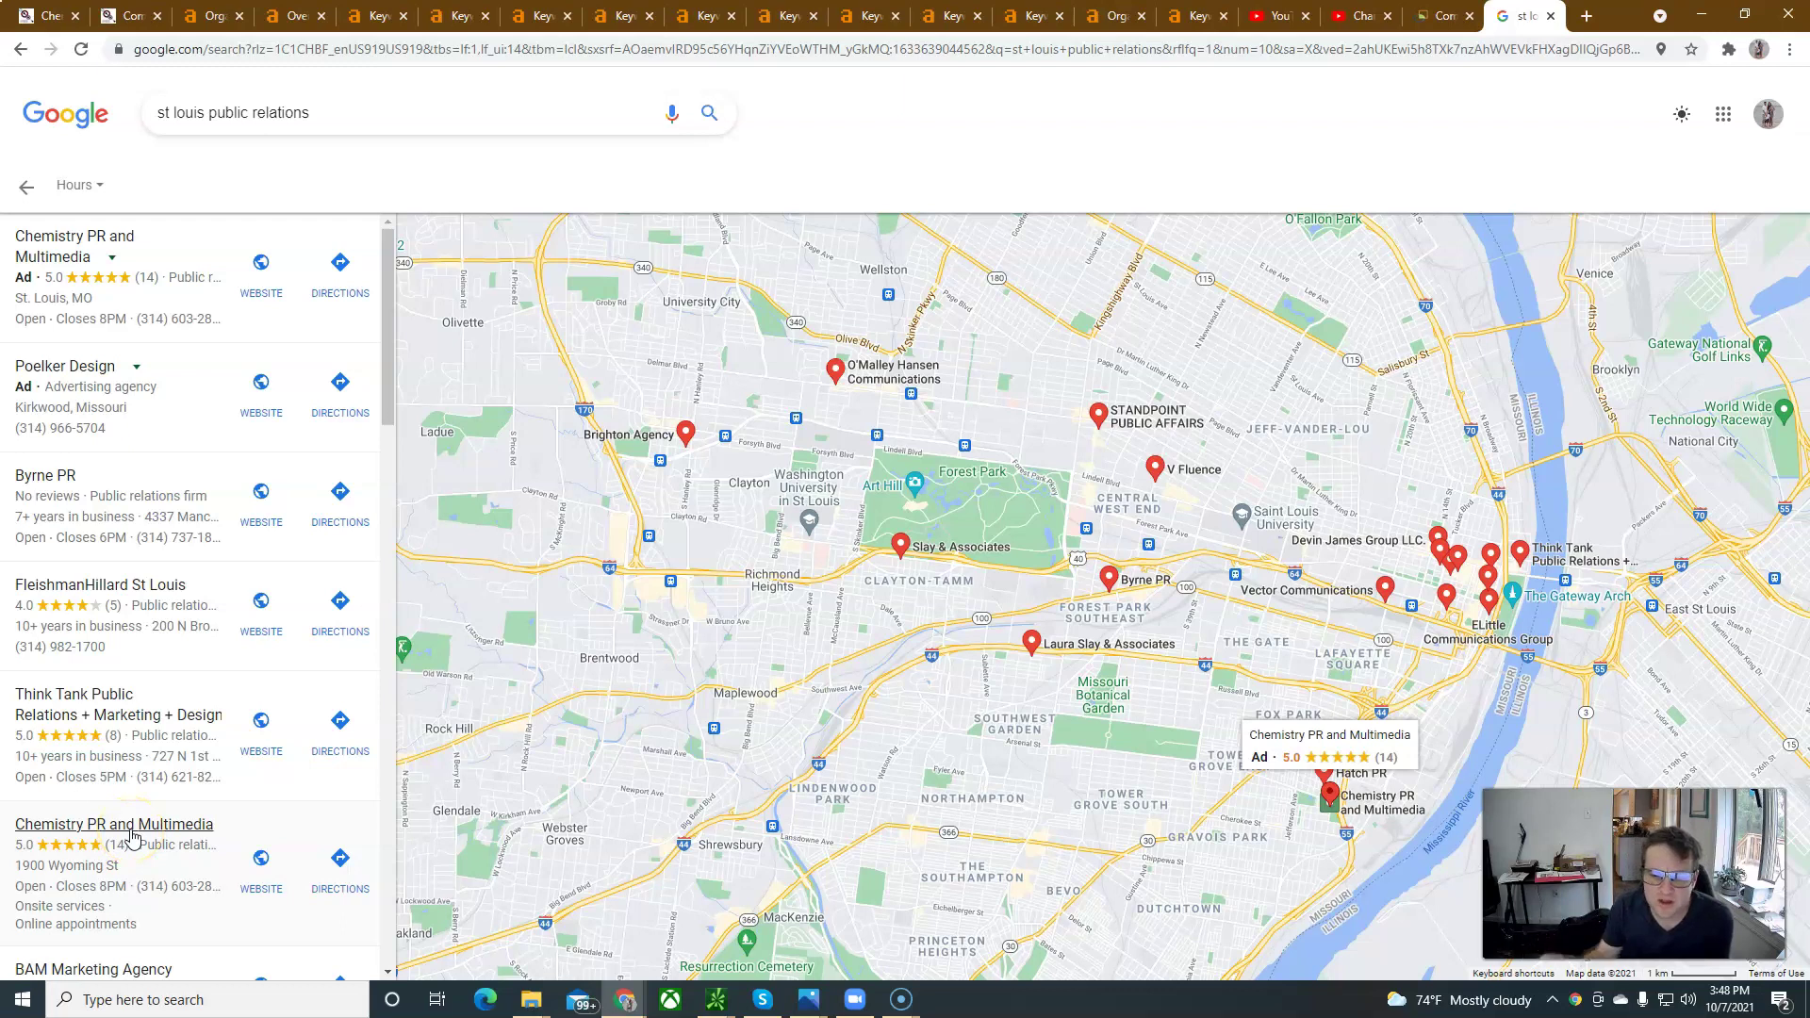
click(167, 852)
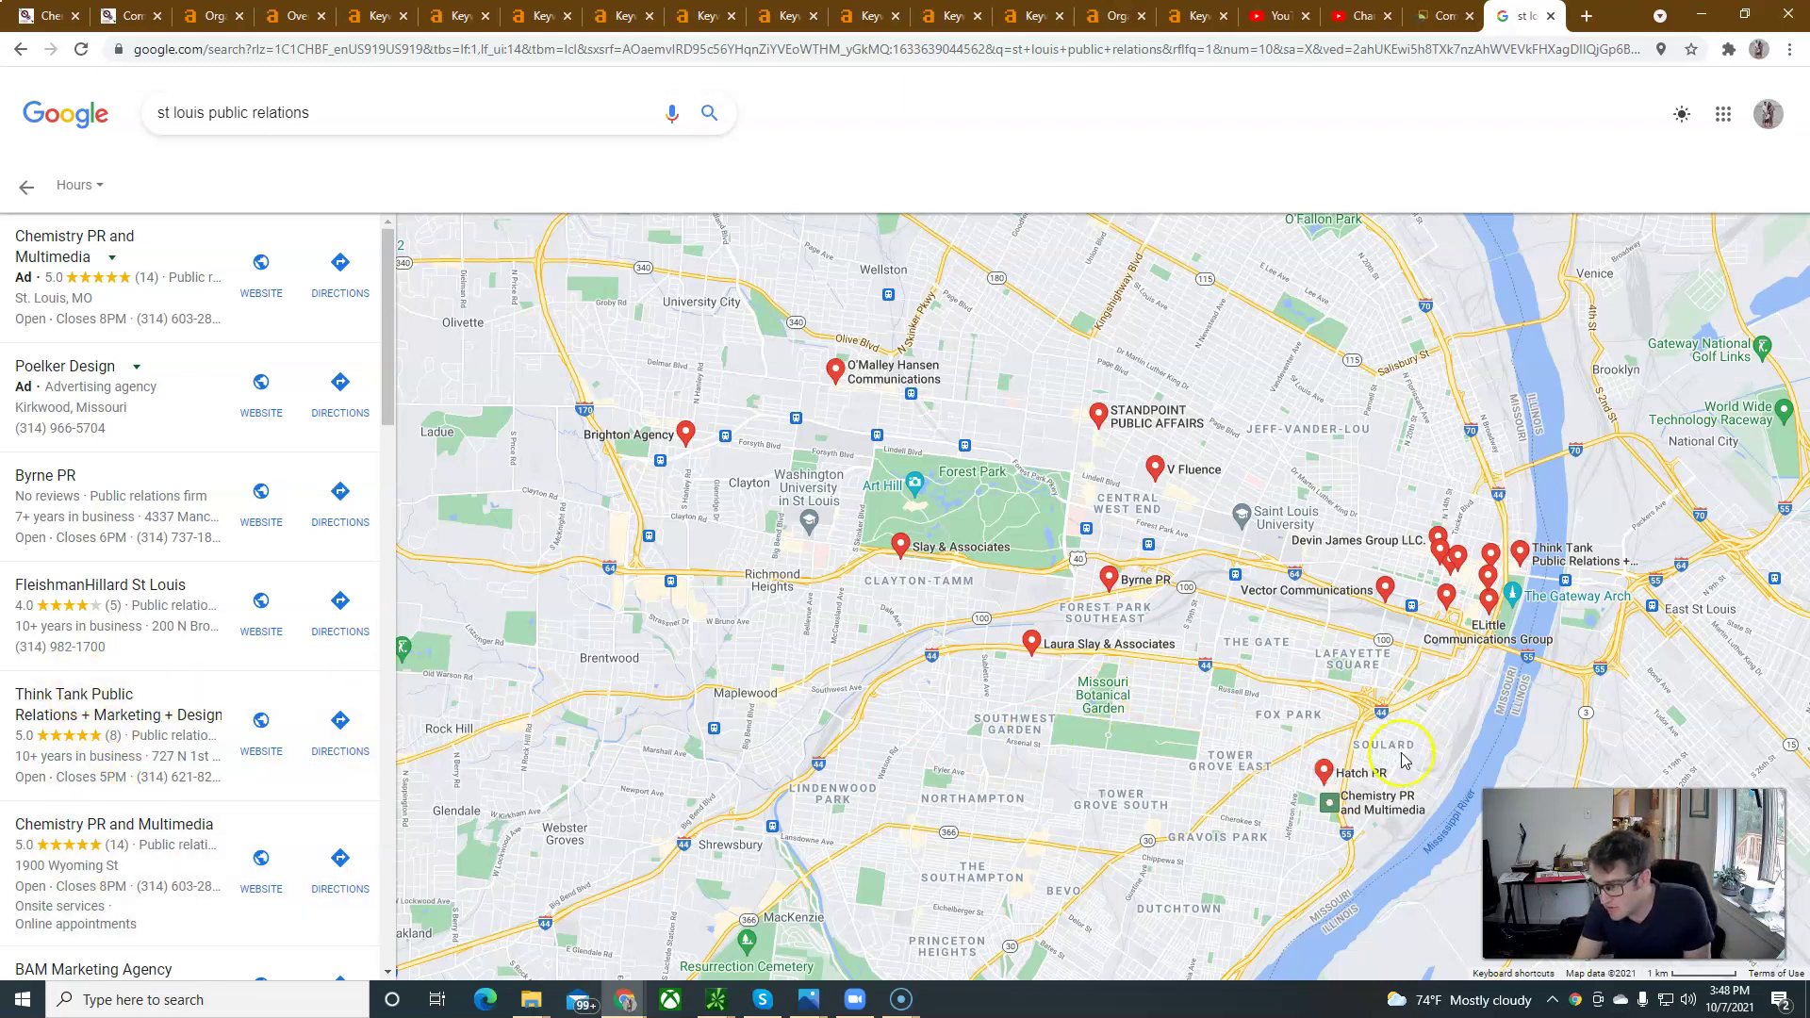
mouse_move(1335, 810)
mouse_move(170, 592)
mouse_move(31, 280)
Return to the regular 'st louis public relations' results showing the Public Relations Firms map pack
click(27, 188)
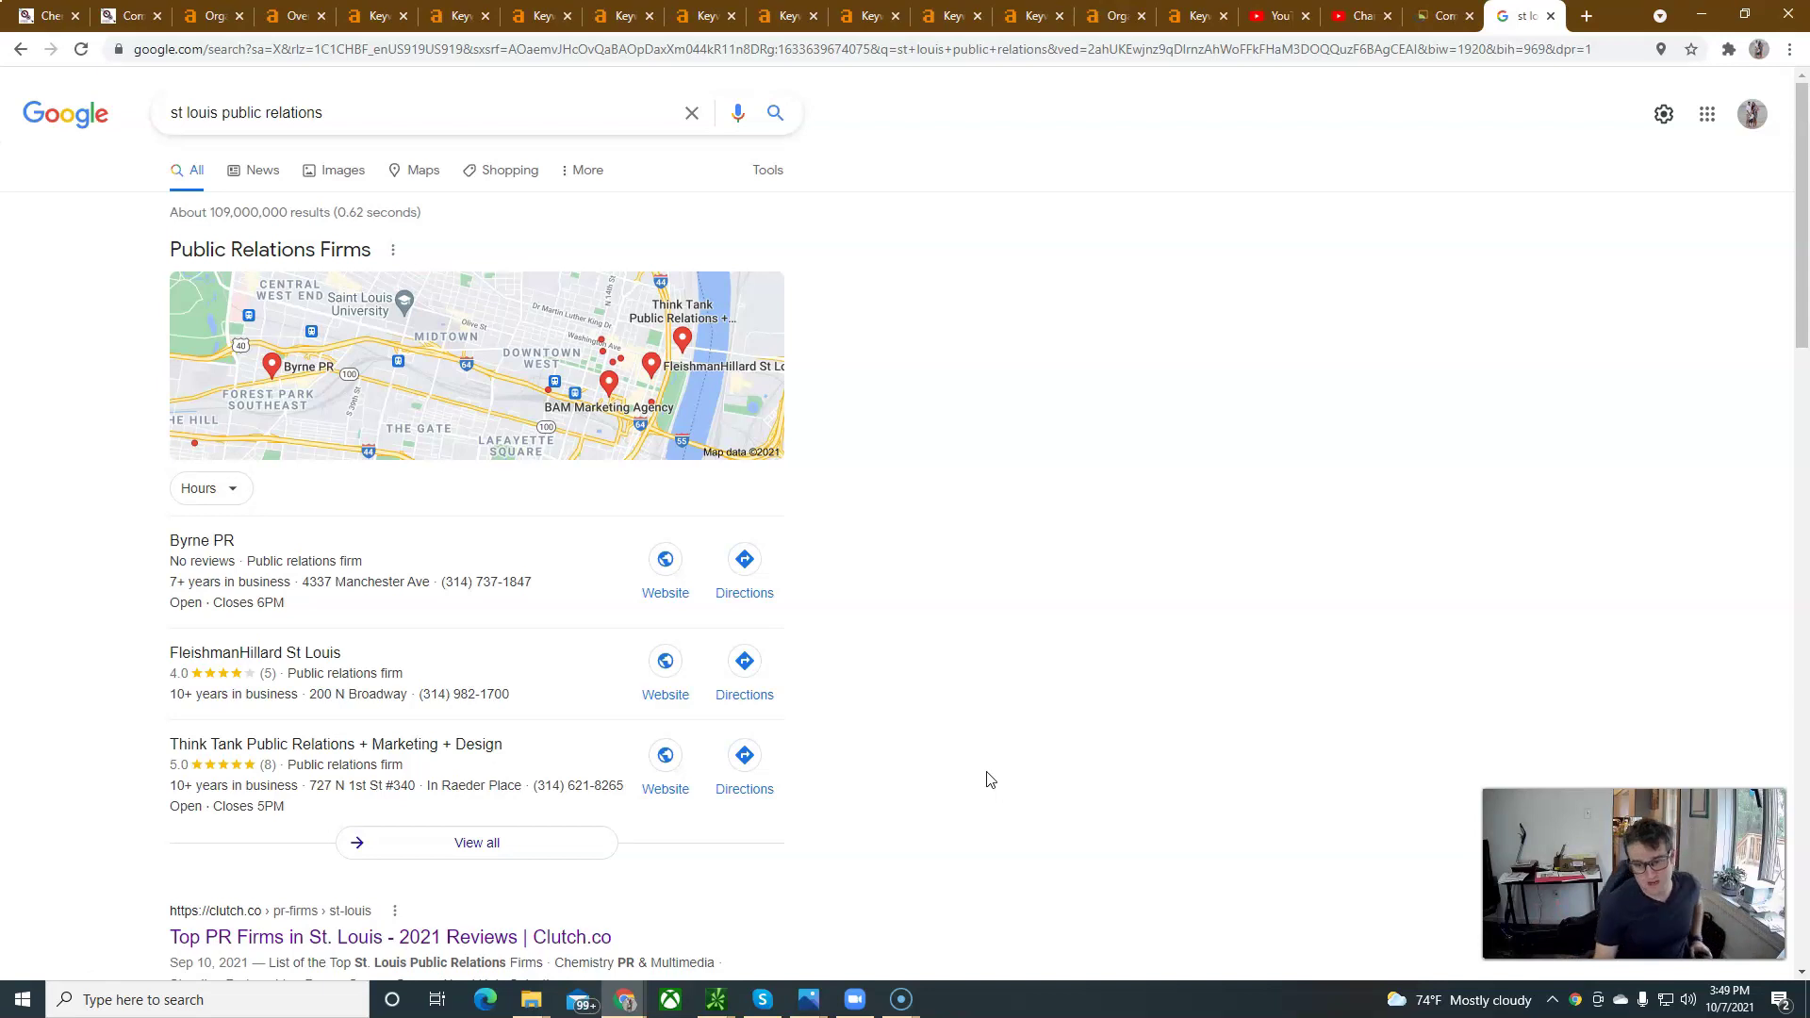